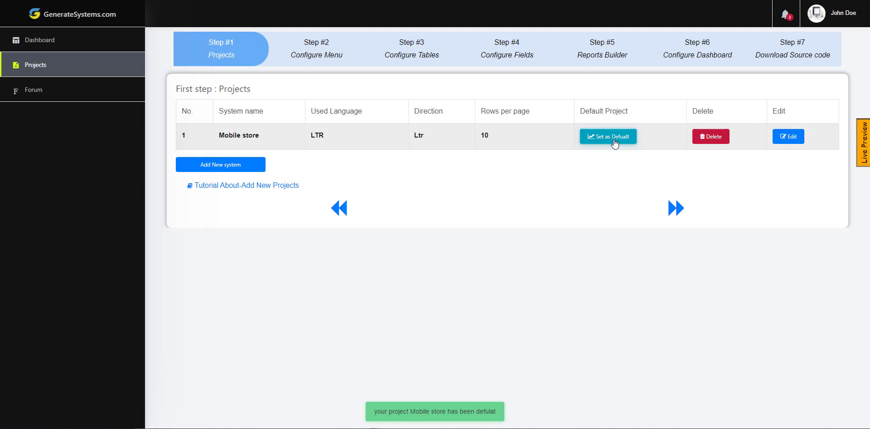
- Open Step #4 Configure Fields for the default Mobile store project
click(501, 58)
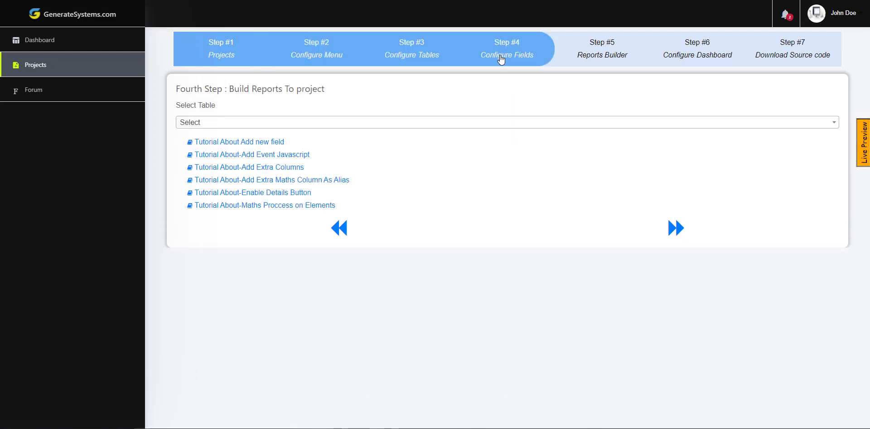
- Add a required varchar country_name field of size 100 to tbl_country
click(452, 122)
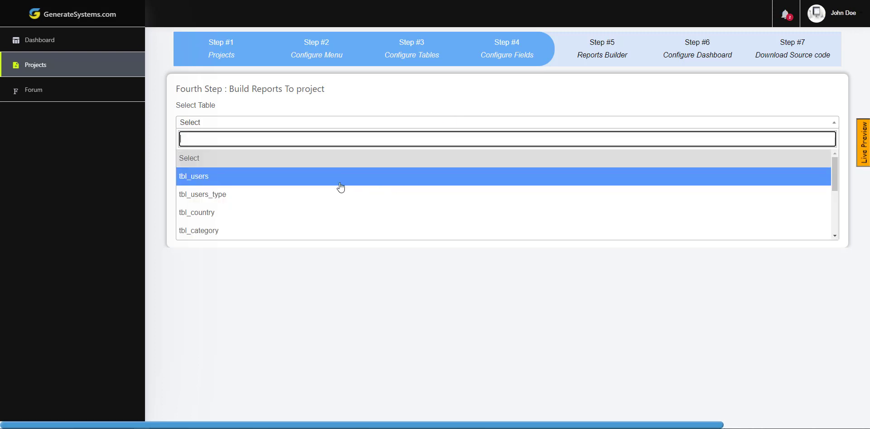
click(311, 221)
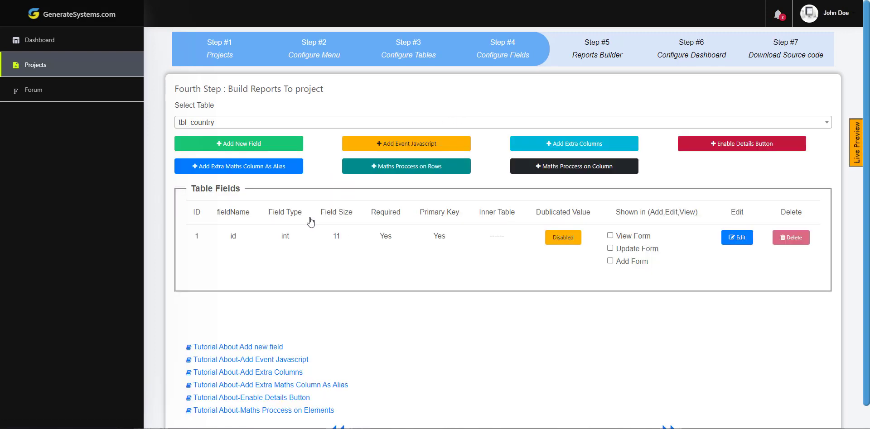
click(256, 151)
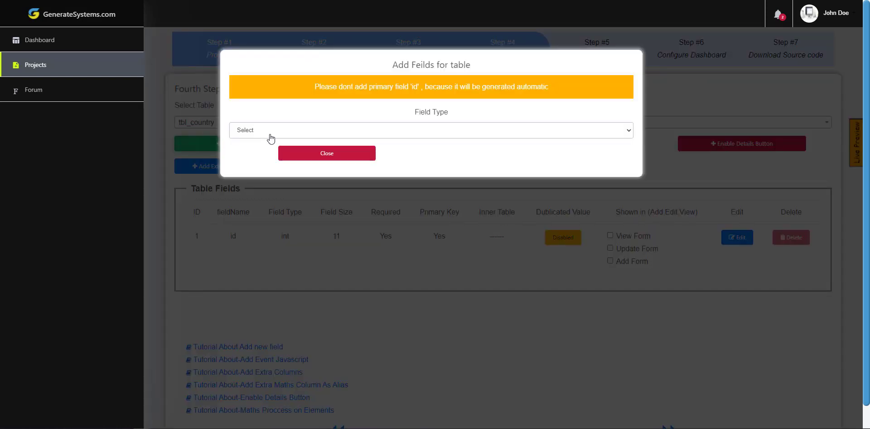
click(268, 135)
click(261, 158)
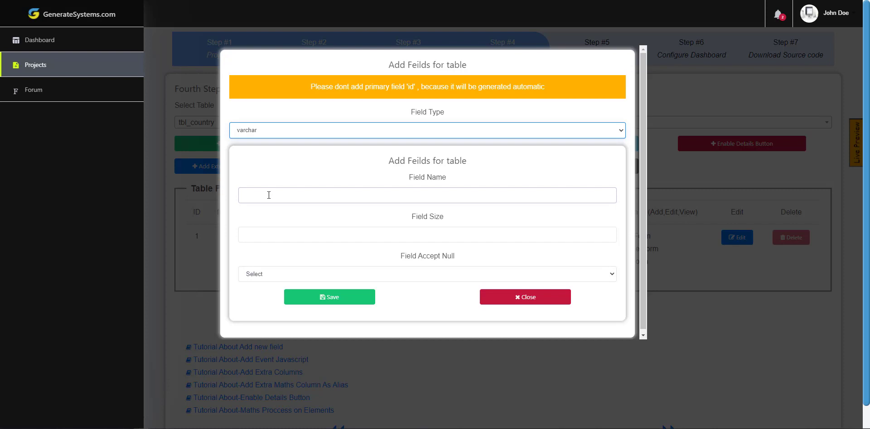
click(269, 195)
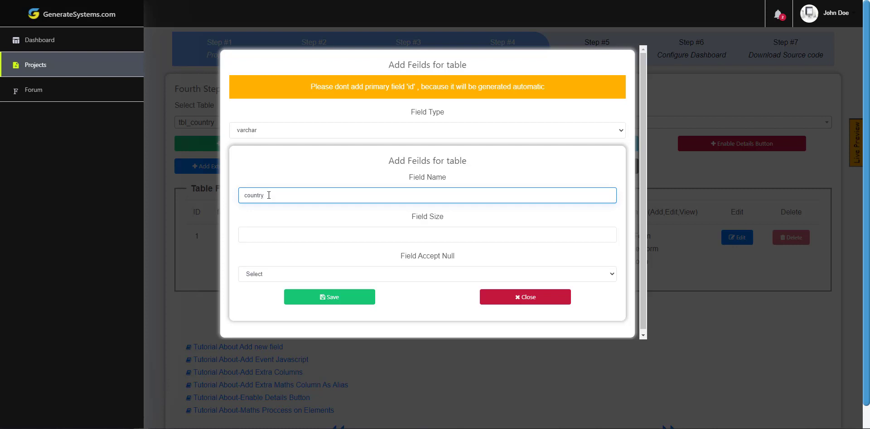
key(Tab)
text(10)
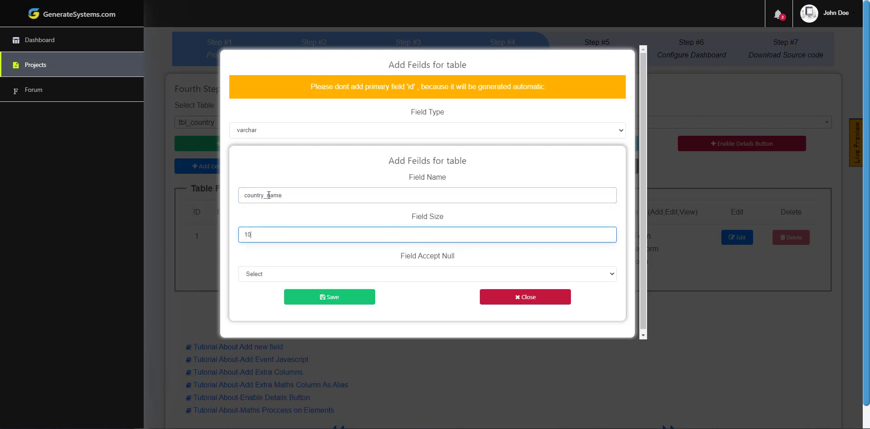
text(0)
key(Tab)
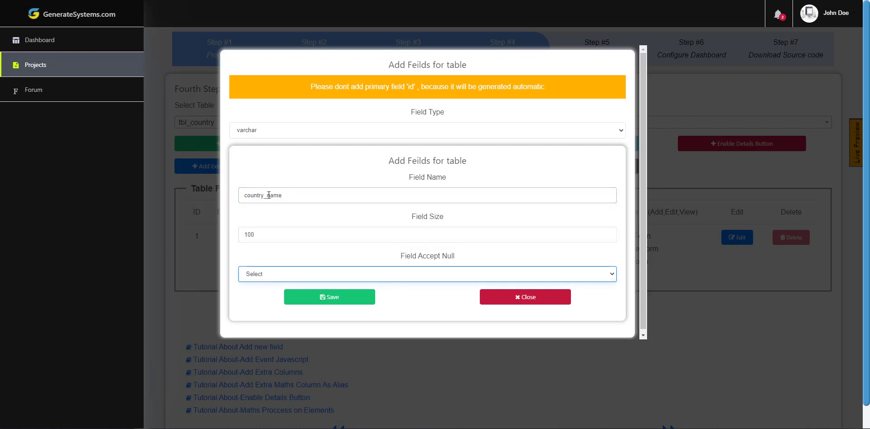
click(259, 278)
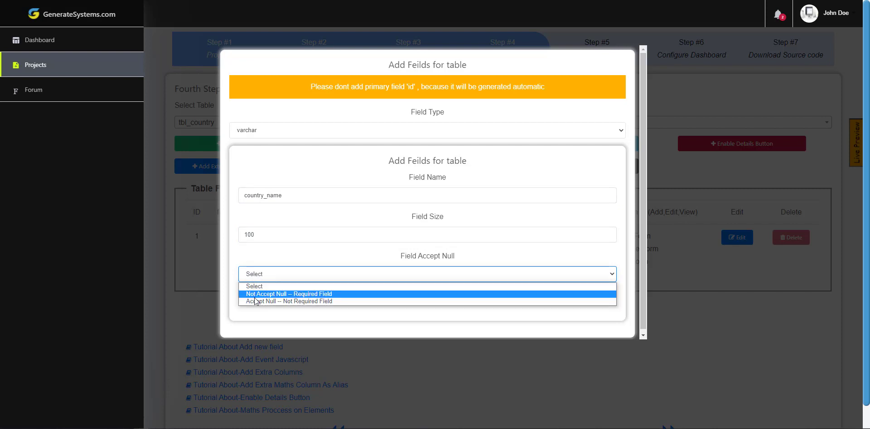
click(256, 295)
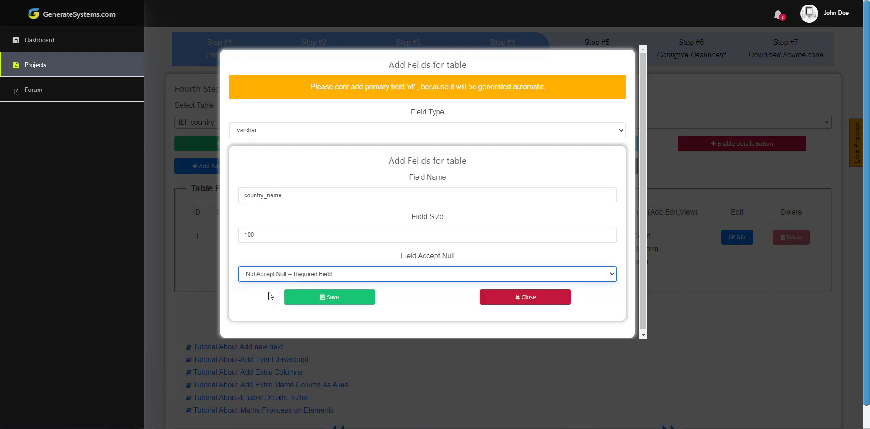
click(337, 302)
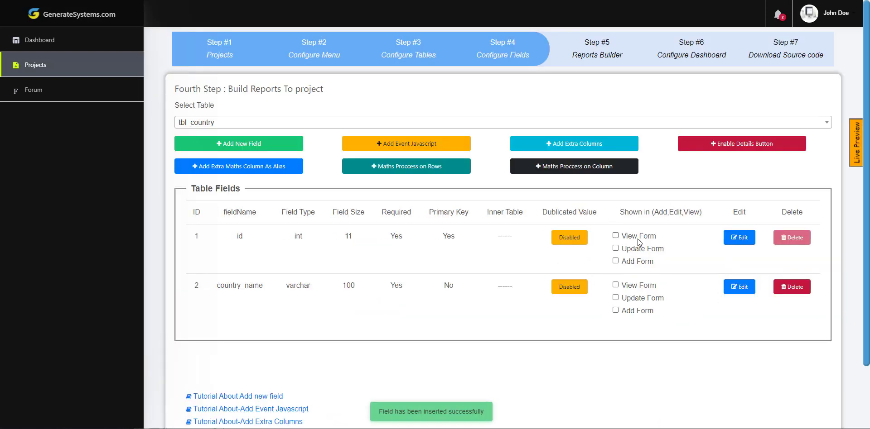
- Show country_name in the view, update and add forms, then launch the live preview
double_click(239, 236)
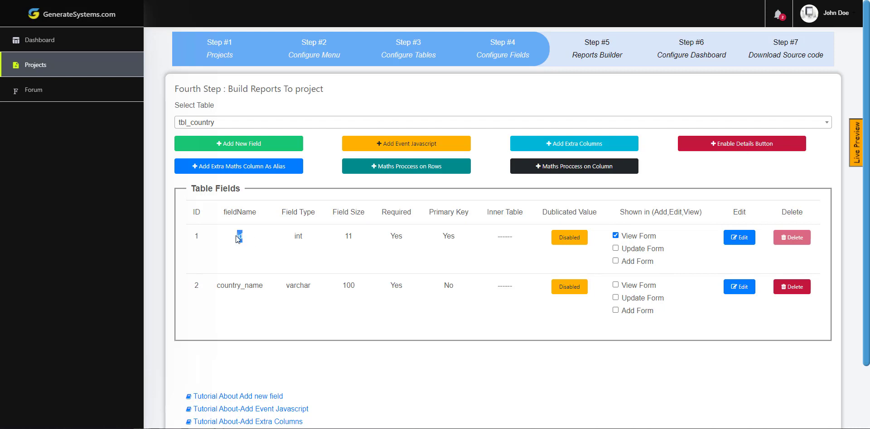
click(633, 288)
click(632, 299)
click(632, 312)
click(855, 154)
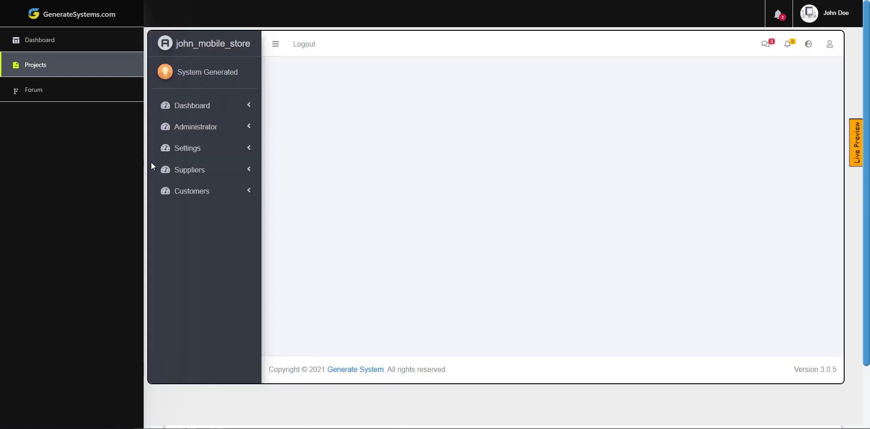
- In the preview's Settings > Country page, add and save a USA record
click(180, 150)
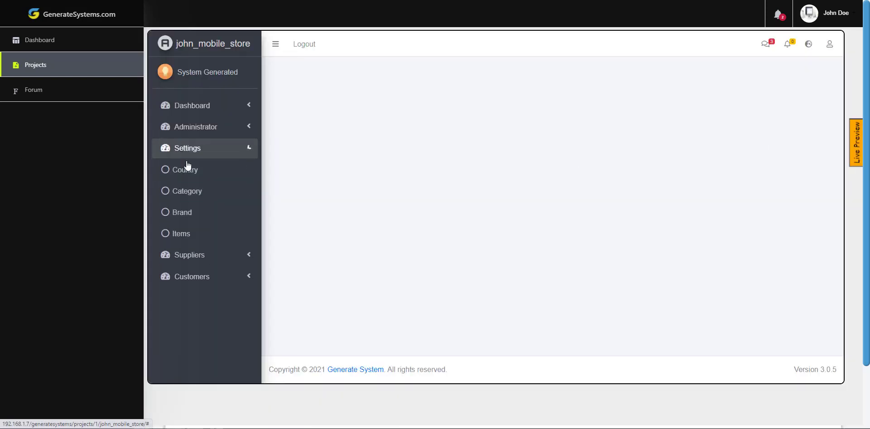
click(189, 170)
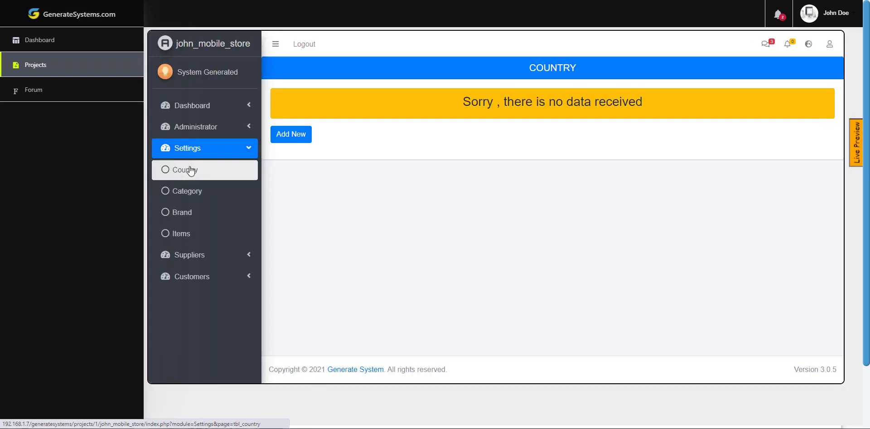
click(295, 136)
drag(426, 118, 371, 119)
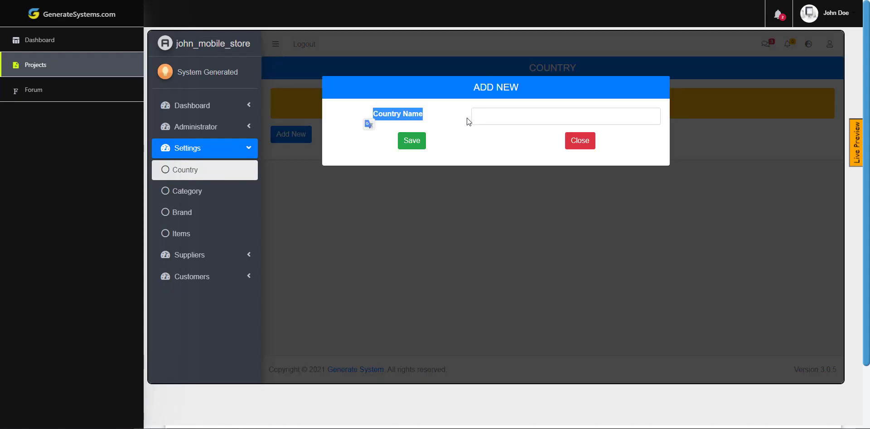
click(502, 116)
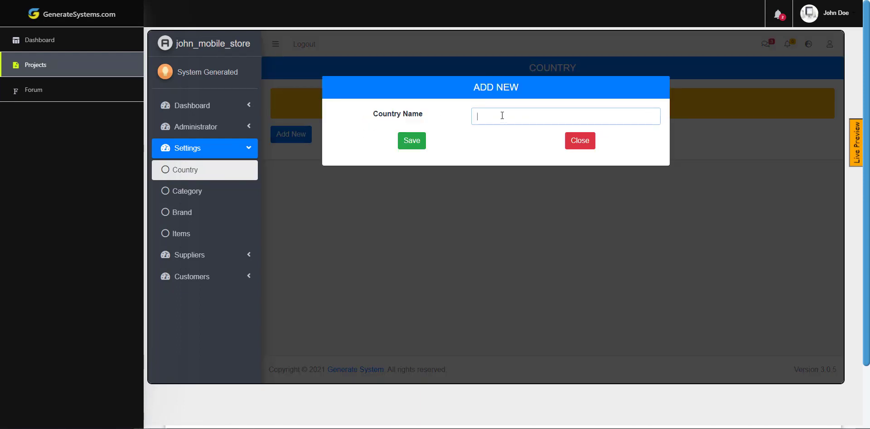
text(USA)
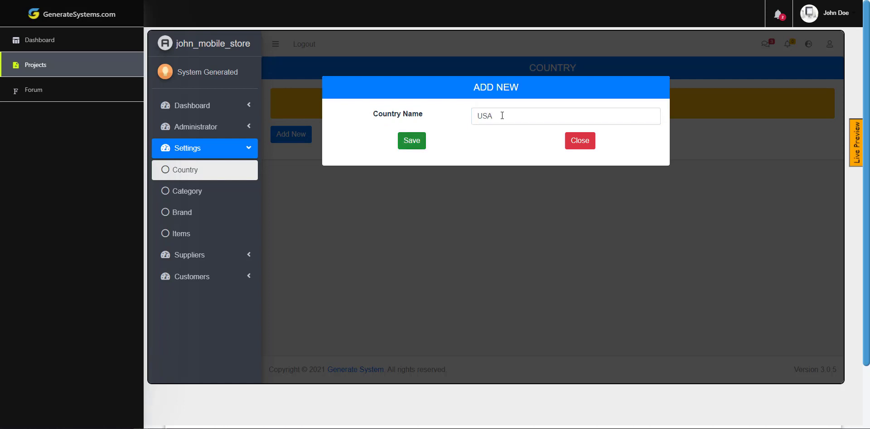
click(412, 140)
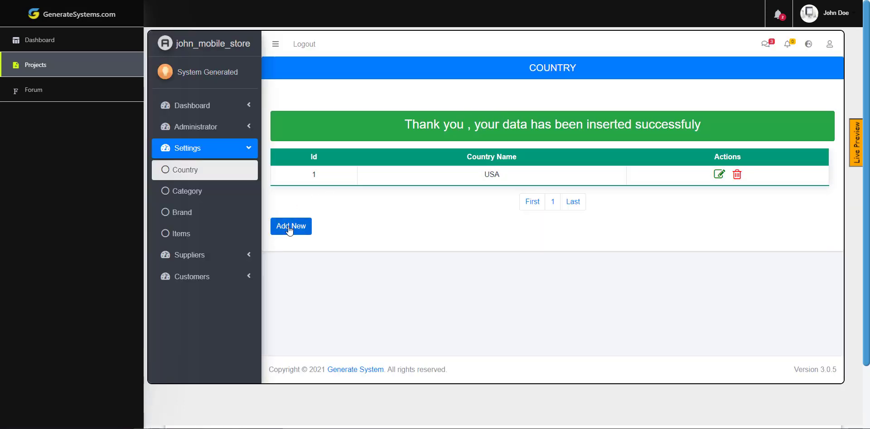
- Add a second USA country record and close the live preview
click(289, 230)
click(490, 120)
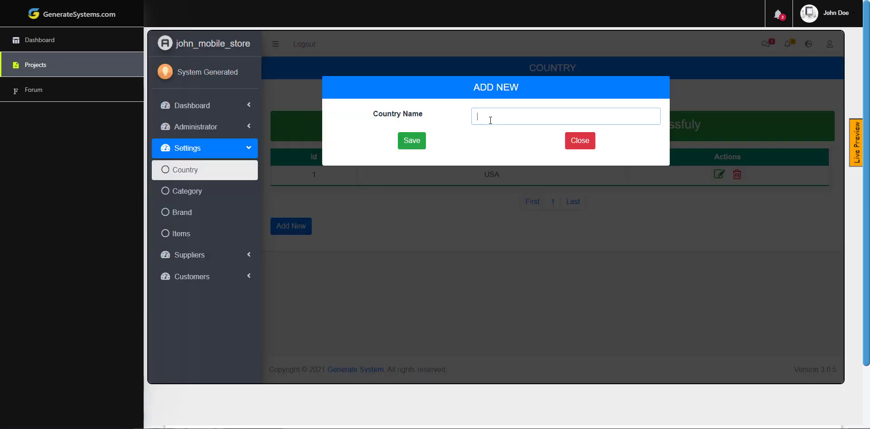
text(USA)
key(Return)
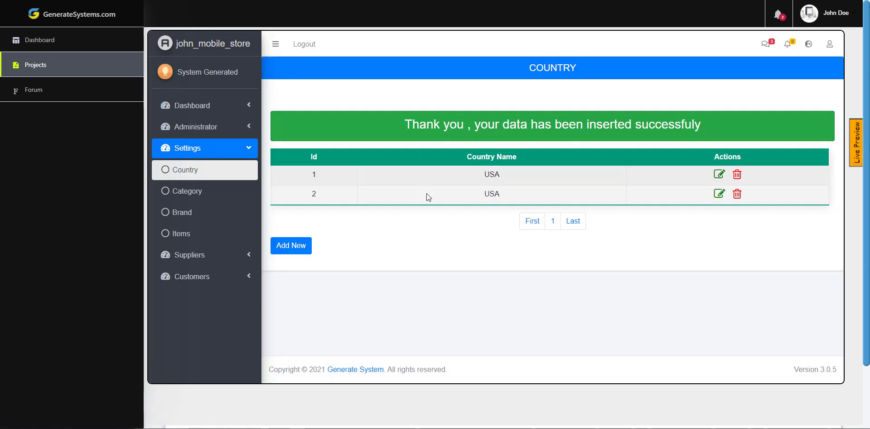
click(854, 153)
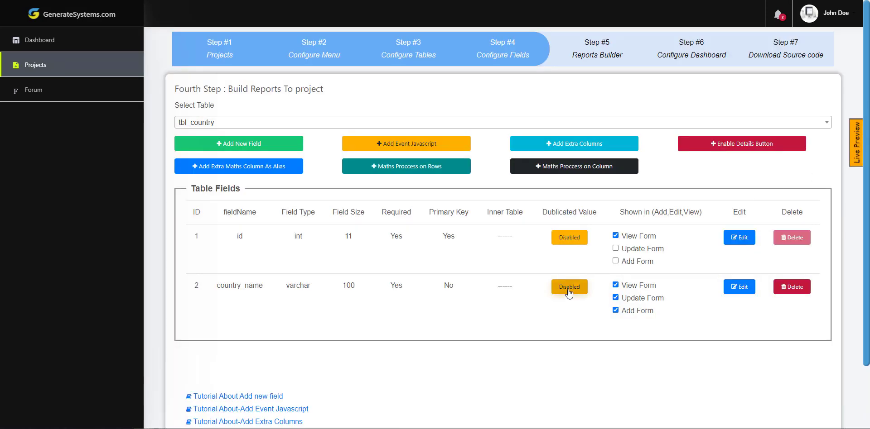
- Enable duplicate checking on country_name and test it by submitting another USA country
click(569, 291)
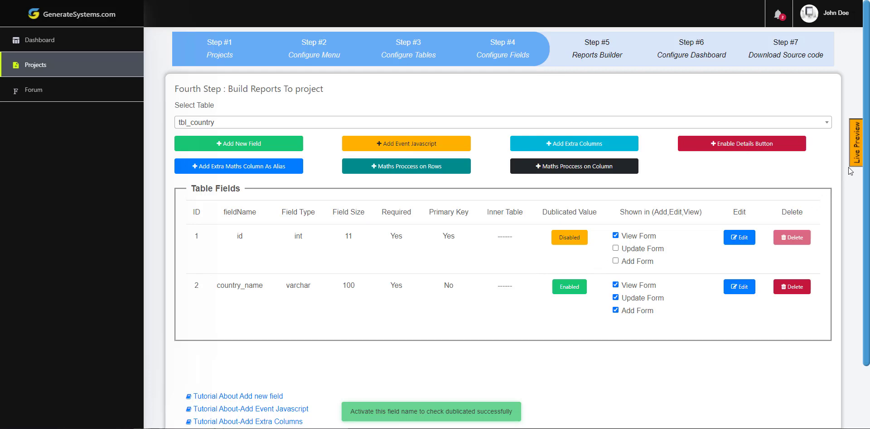
click(856, 154)
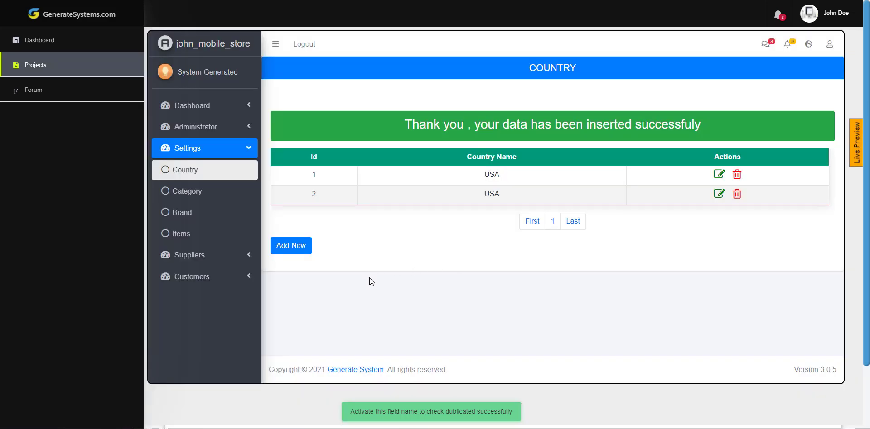
click(299, 254)
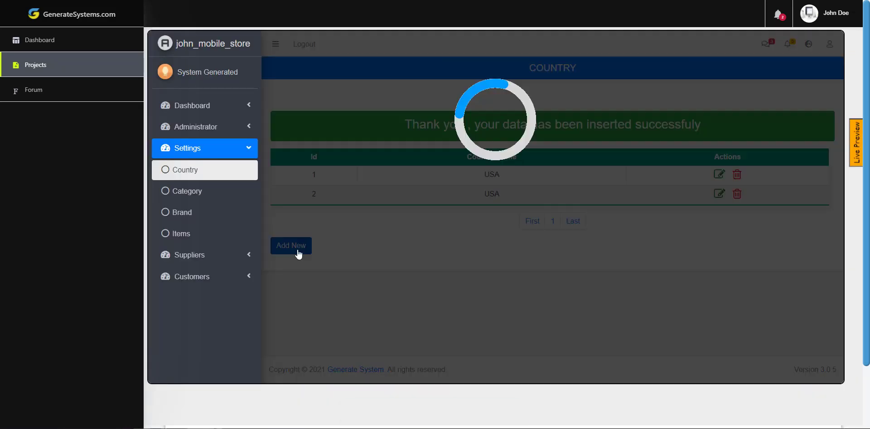
text(USA)
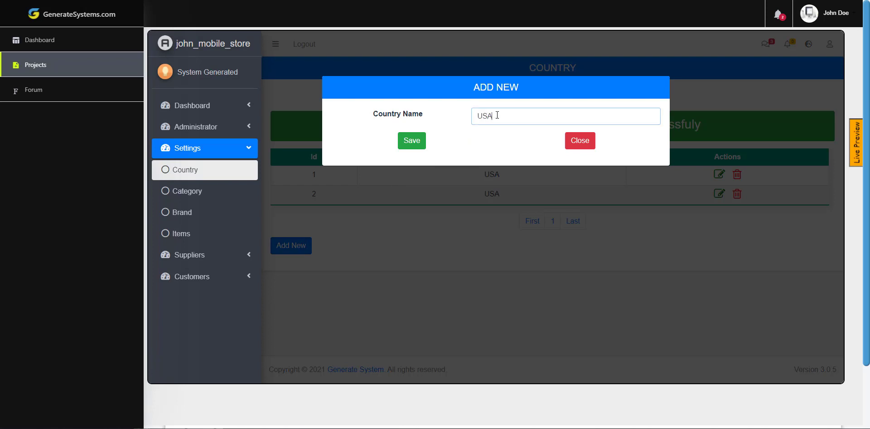
key(Return)
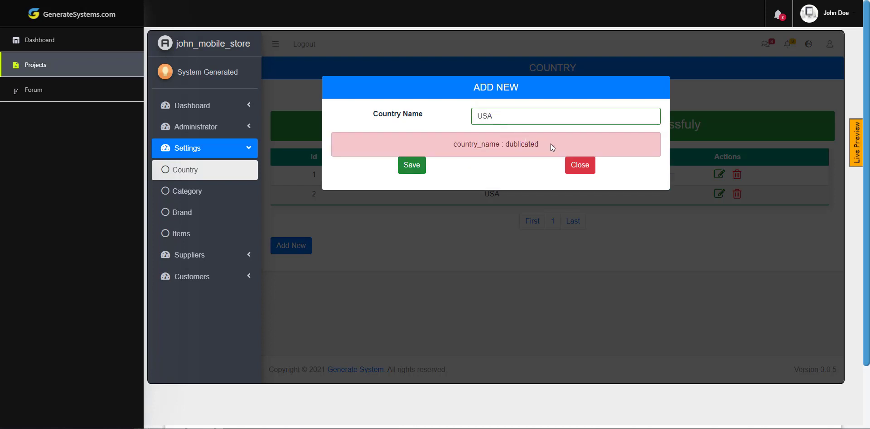
- Dismiss the rejected duplicate entry form and close the live preview
drag(550, 144, 437, 148)
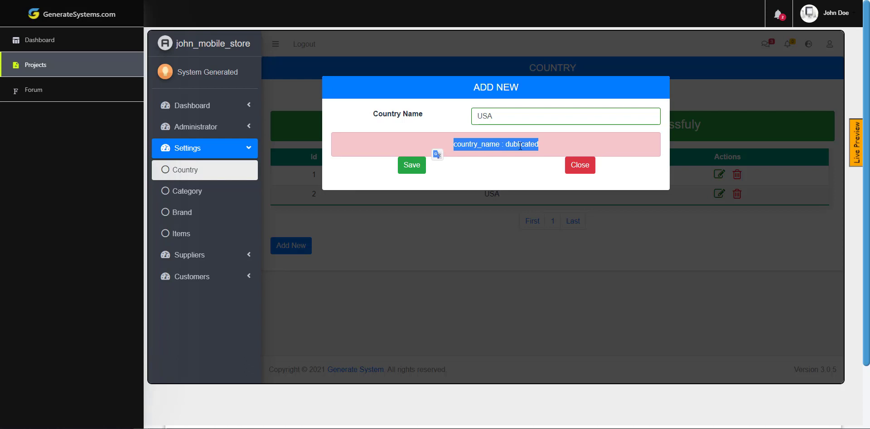
click(576, 167)
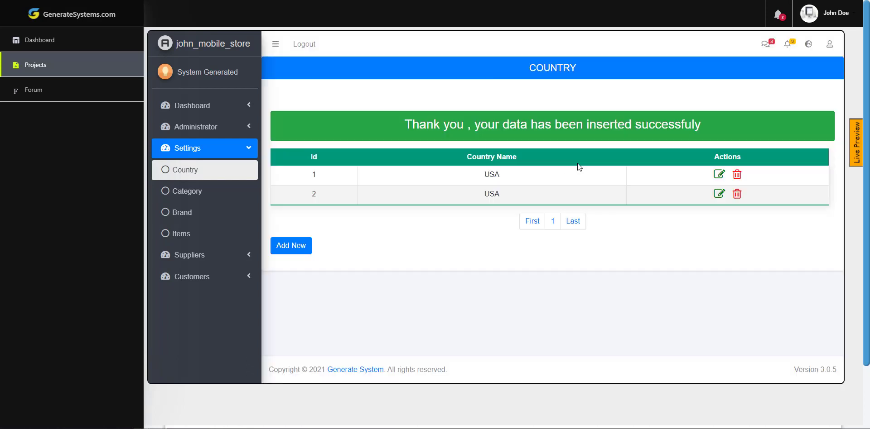
click(857, 148)
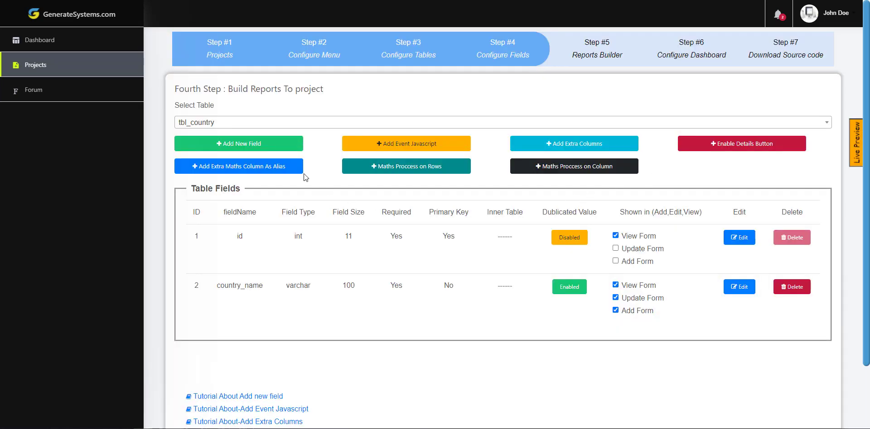
- Add a required varchar category_name field of size 100 to tbl_category
click(285, 121)
click(234, 230)
click(259, 144)
click(303, 133)
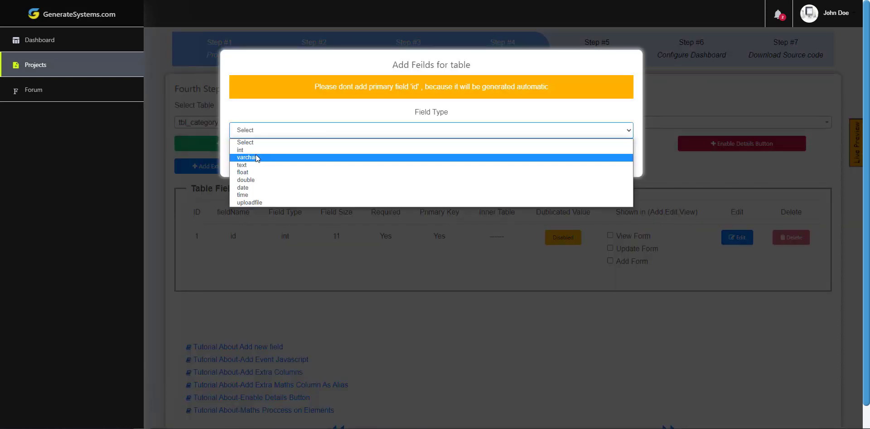
click(255, 155)
click(276, 193)
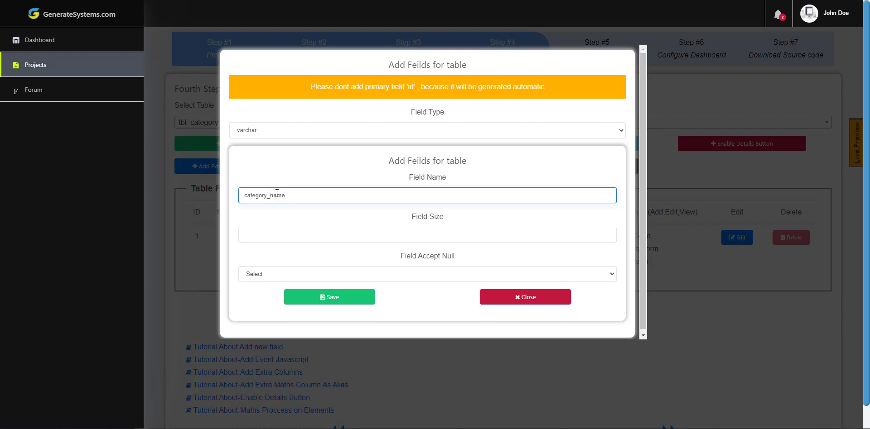
key(Tab)
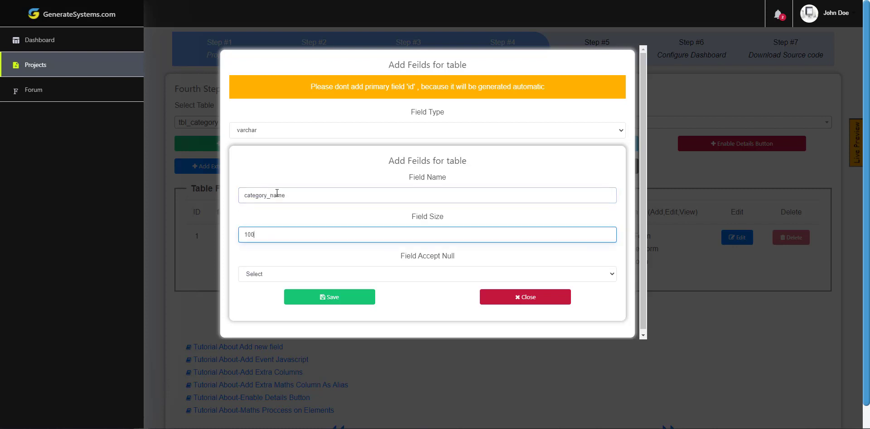
key(Tab)
key(alt+Down)
key(Down)
key(Return)
key(Tab)
key(Return)
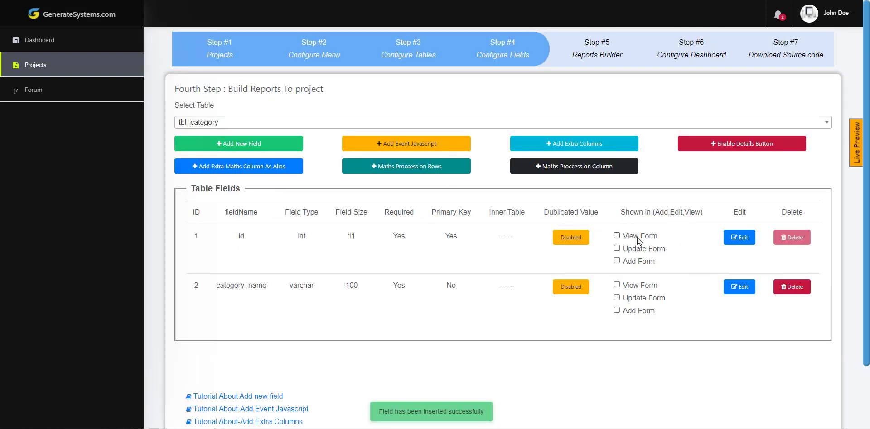
- Show id in the view form and category_name in the view and update forms
click(639, 237)
click(640, 287)
click(639, 298)
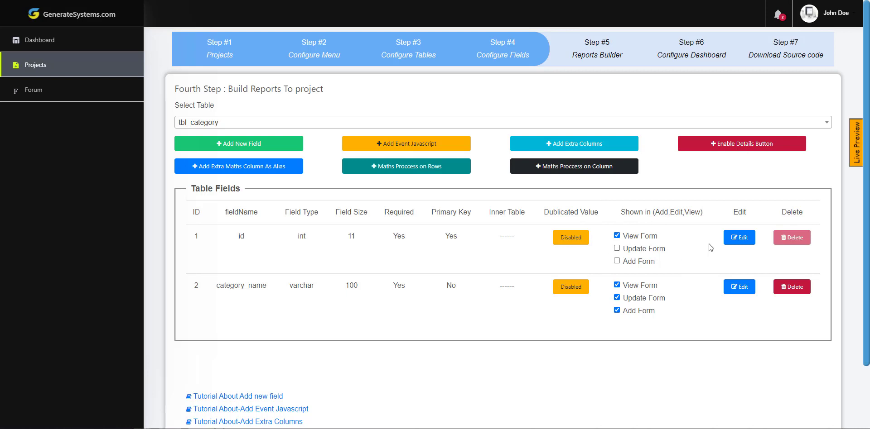
click(202, 122)
scroll(202, 222, down, 1)
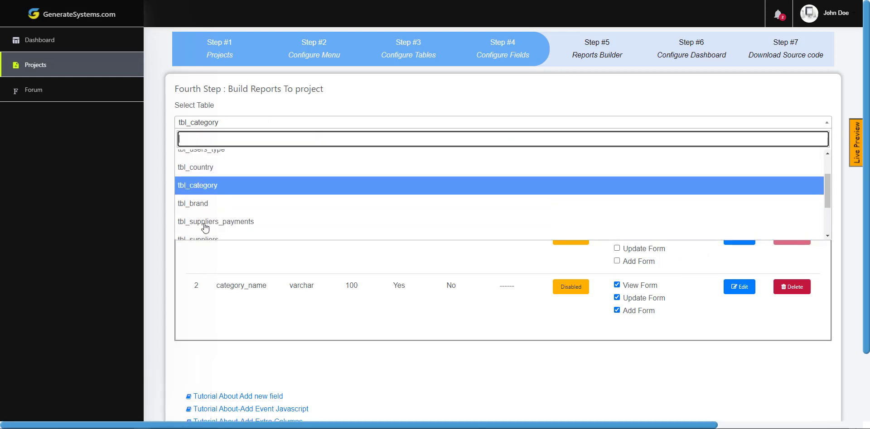
- Add an int tbl_category_id field to tbl_brand
click(197, 205)
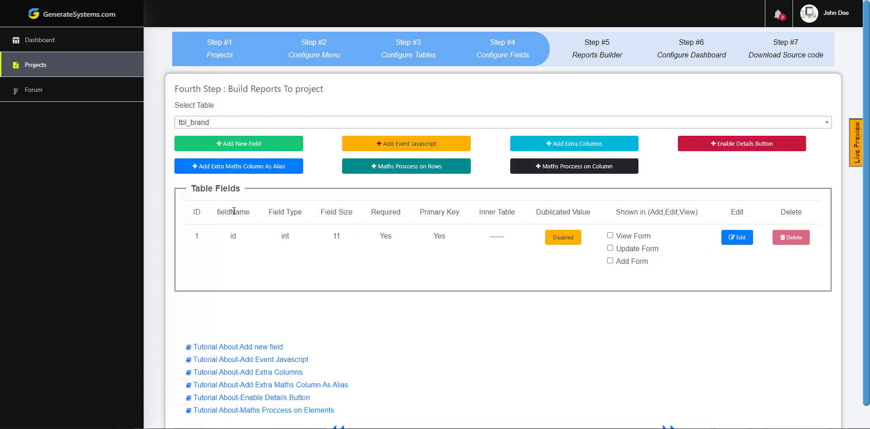
click(239, 144)
click(276, 136)
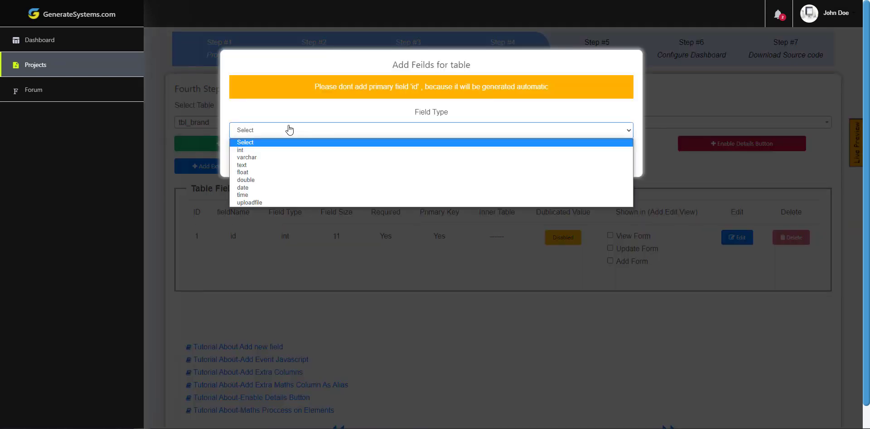
click(252, 157)
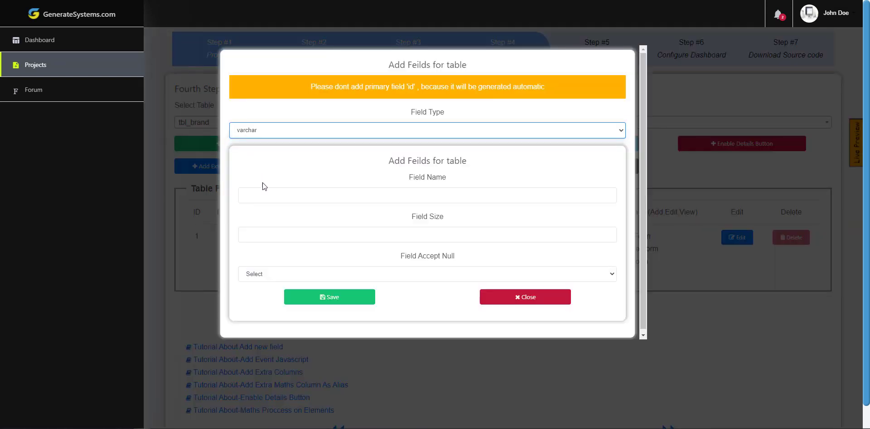
click(264, 197)
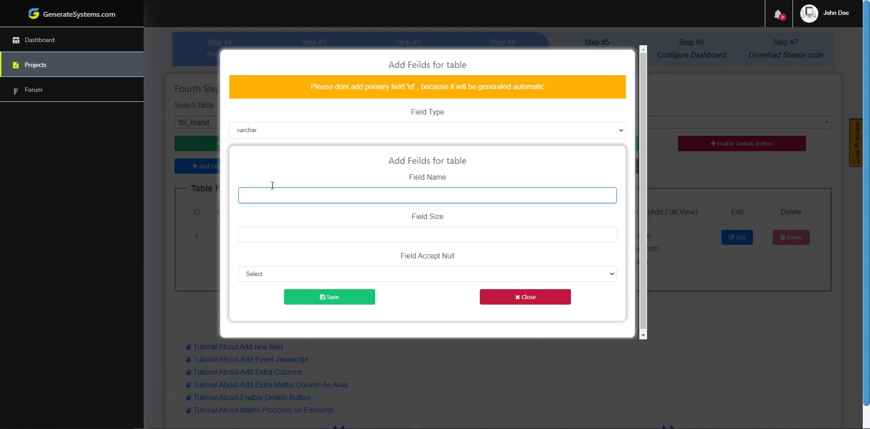
click(248, 130)
click(250, 173)
click(258, 192)
text(tbl_category_id)
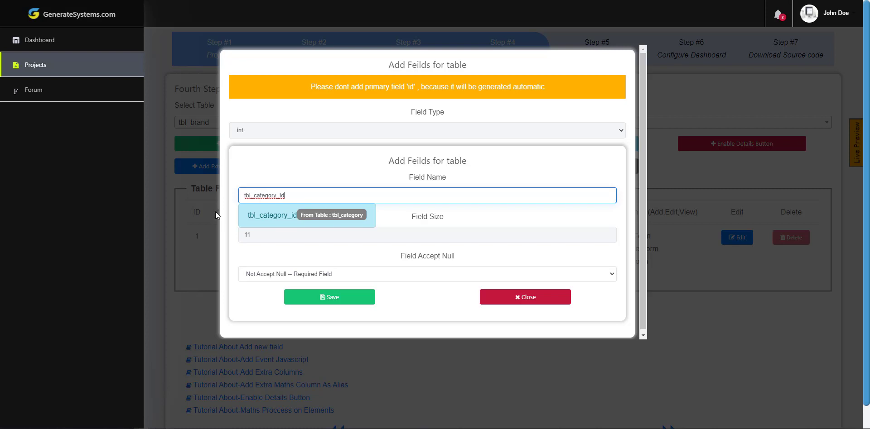
click(308, 214)
click(327, 298)
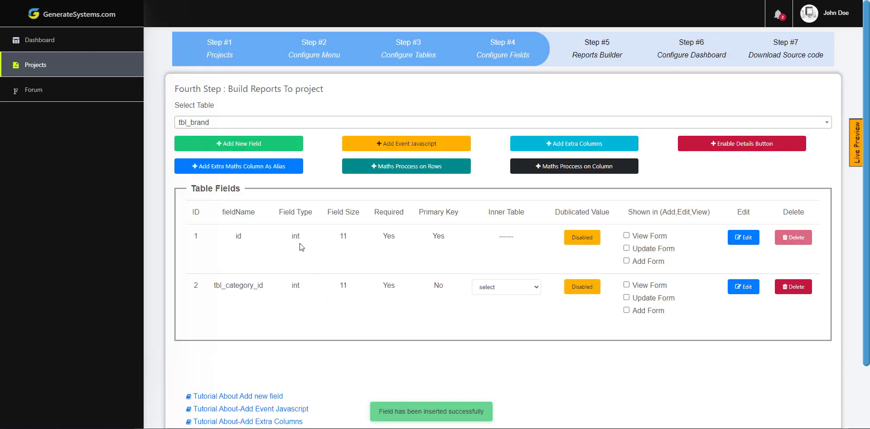
- Add a required varchar brand_name field of size 100 to tbl_brand
click(232, 144)
click(248, 132)
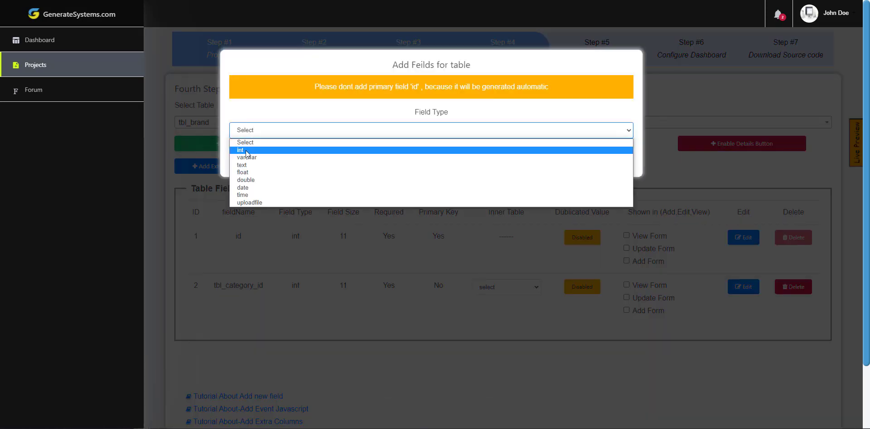
click(247, 157)
click(279, 201)
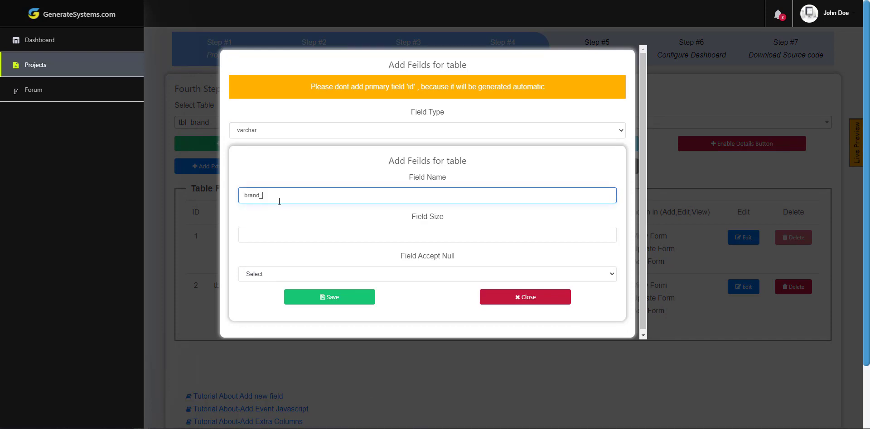
key(Tab)
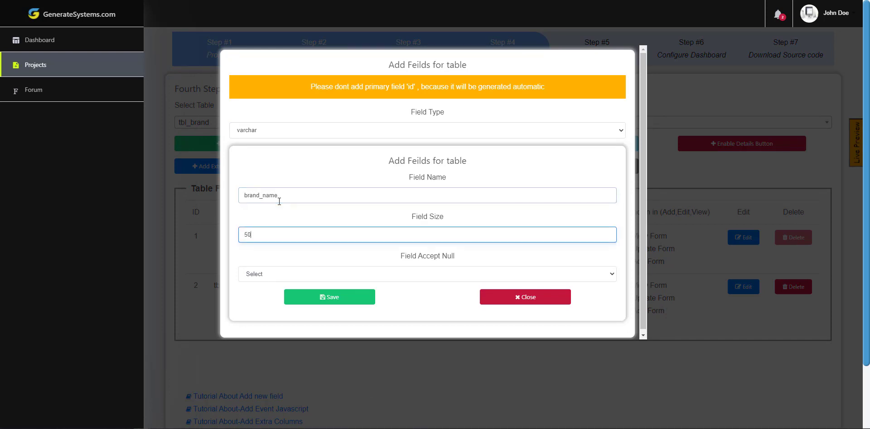
key(Tab)
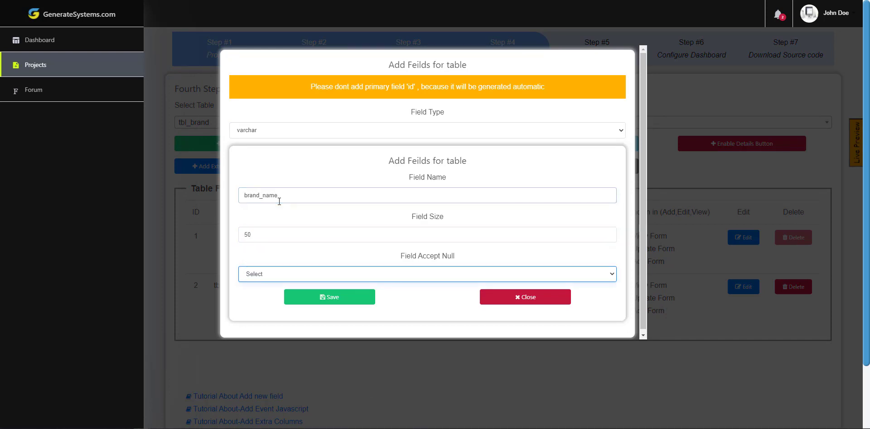
double_click(258, 235)
text(100)
key(Tab)
click(254, 274)
click(279, 290)
click(332, 300)
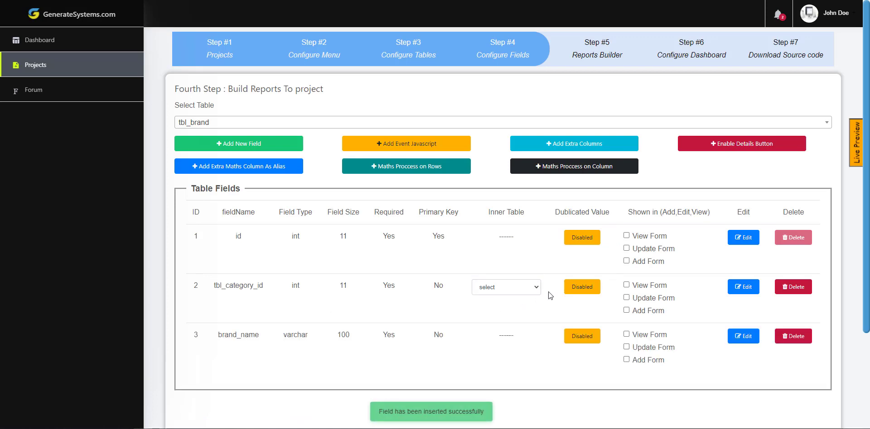
- Link tbl_category_id to category_name and show id, tbl_category_id and brand_name in the forms
click(521, 291)
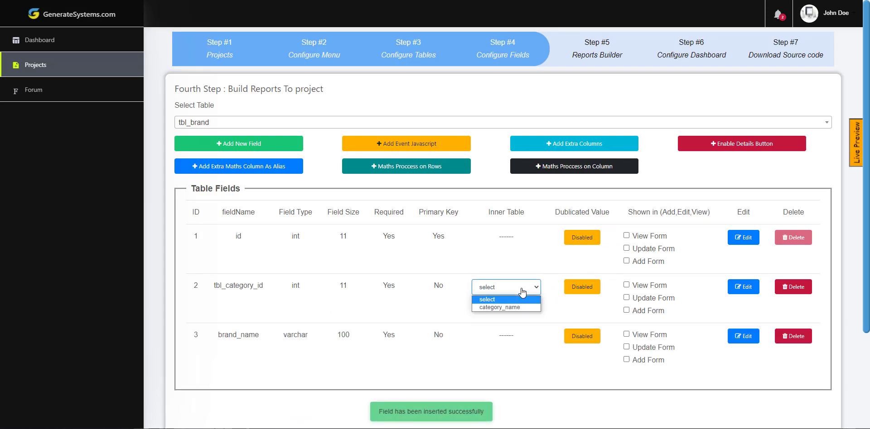
click(502, 307)
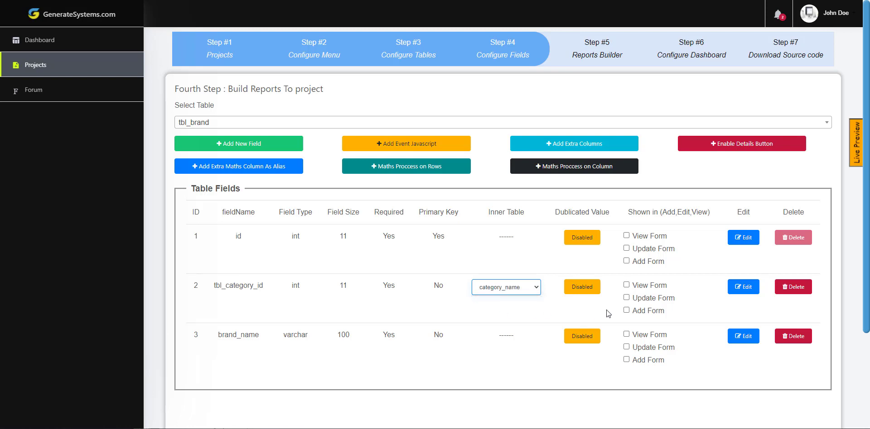
click(650, 237)
click(653, 286)
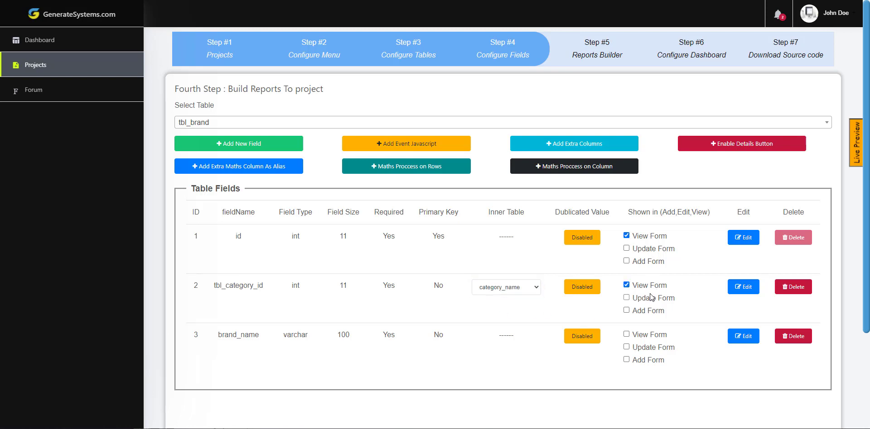
click(652, 298)
click(651, 313)
click(648, 336)
click(648, 347)
click(647, 361)
- Add a required varchar item_name field of size 100 to tbl_items
click(264, 123)
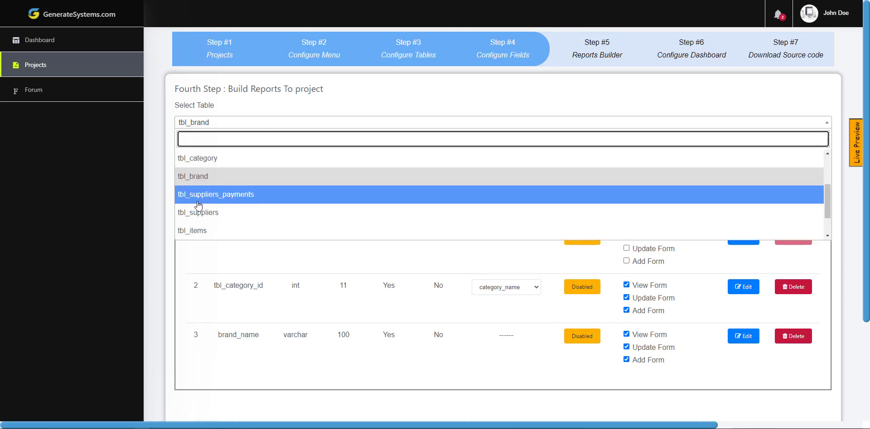
click(197, 232)
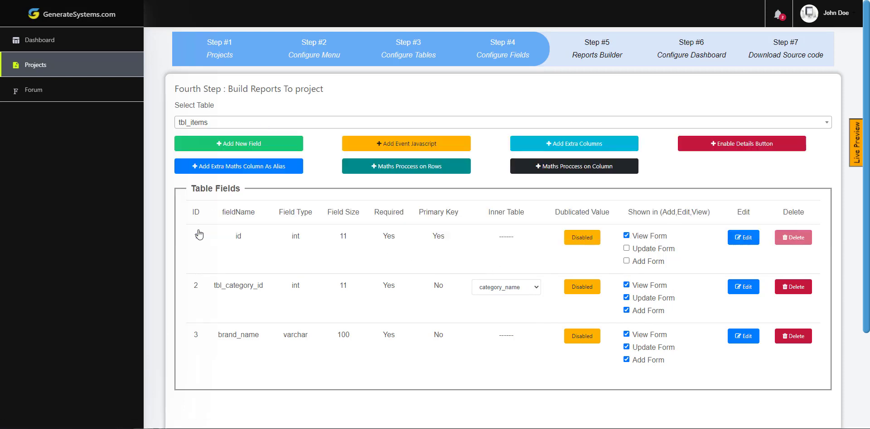
click(247, 147)
click(273, 132)
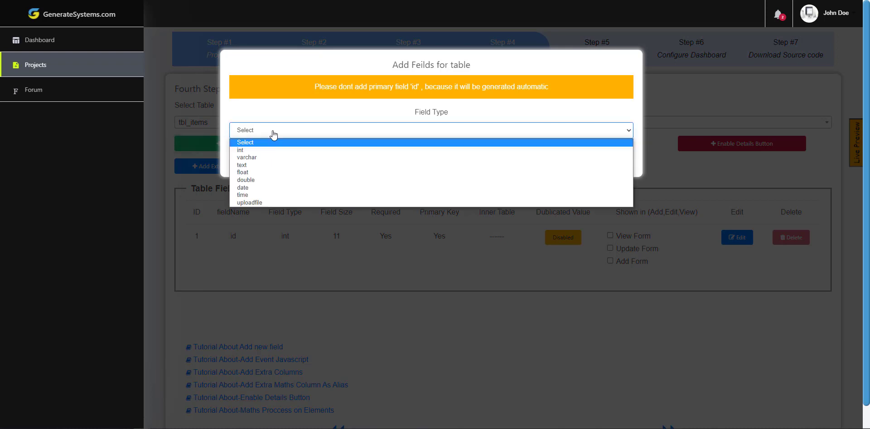
click(249, 157)
click(258, 193)
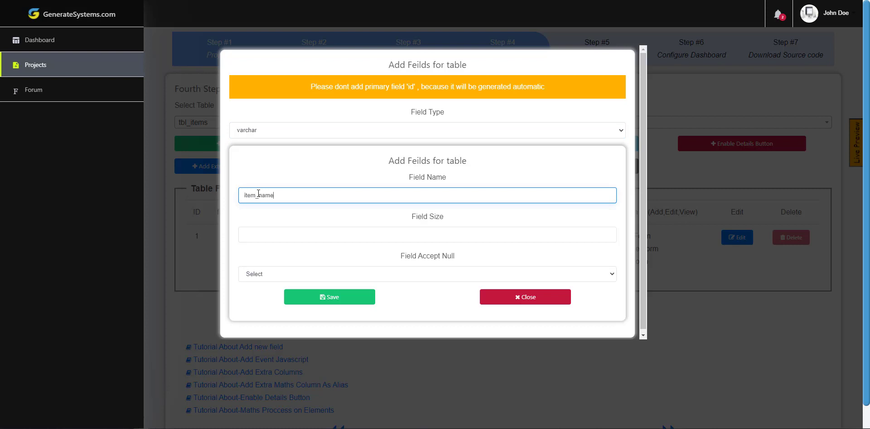
key(Tab)
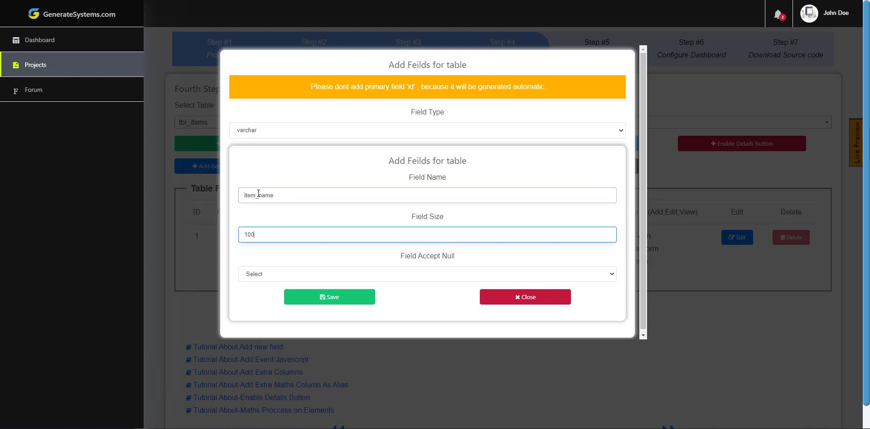
key(Tab)
key(alt+Down)
key(Down)
key(Return)
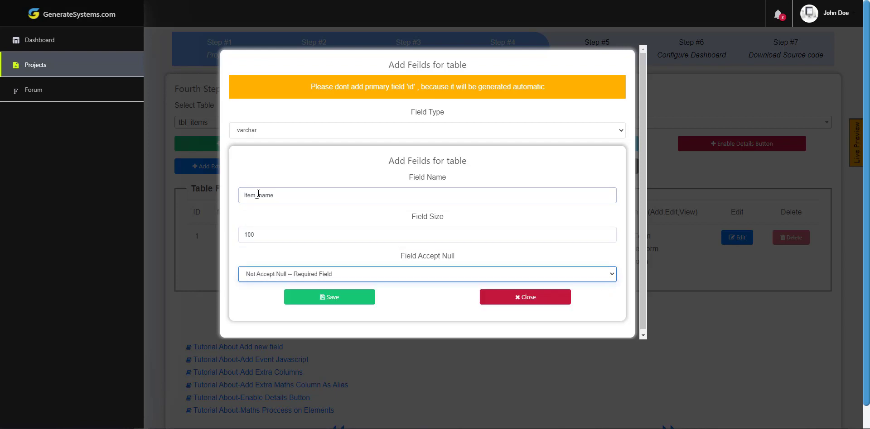
click(316, 300)
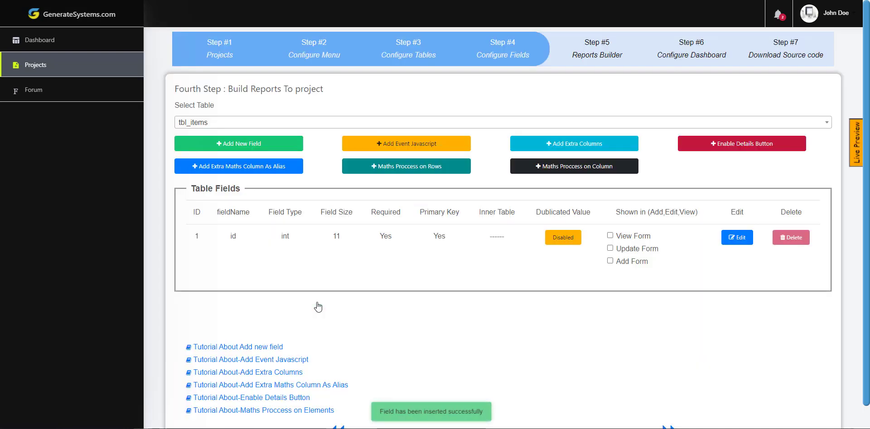
- Add a required int 11 tbl_category_id field to tbl_items
click(251, 145)
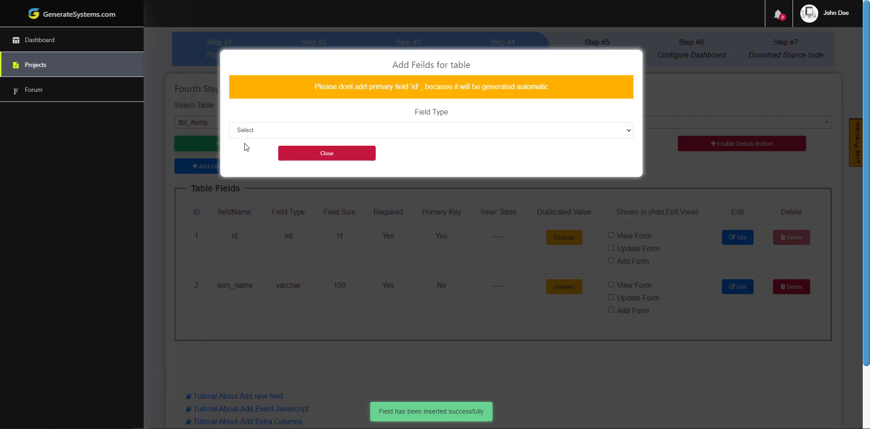
click(243, 133)
click(242, 150)
click(274, 191)
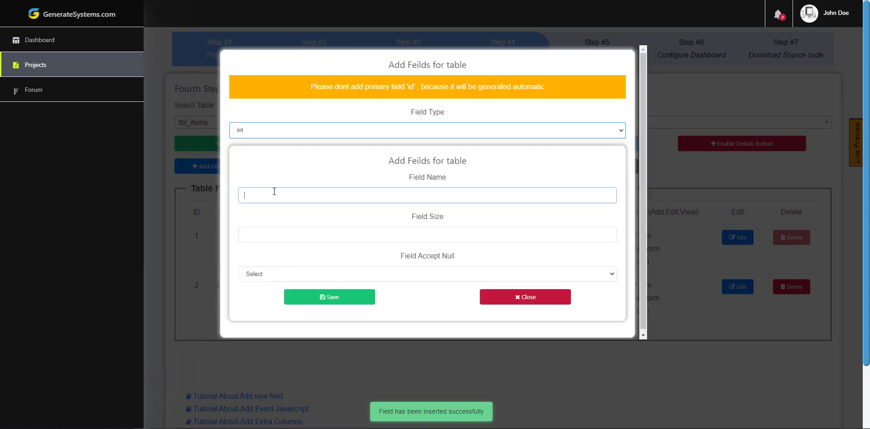
text(tbl_category_id)
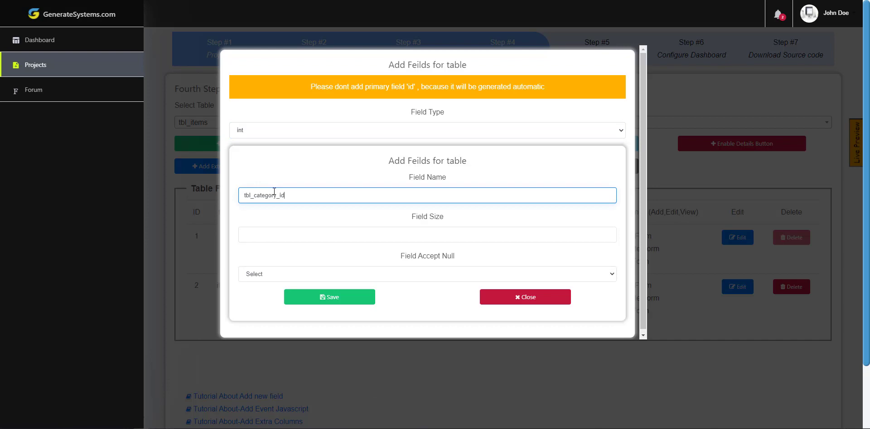
click(330, 297)
- Add a required int 11 tbl_brand_id field to tbl_items
click(266, 144)
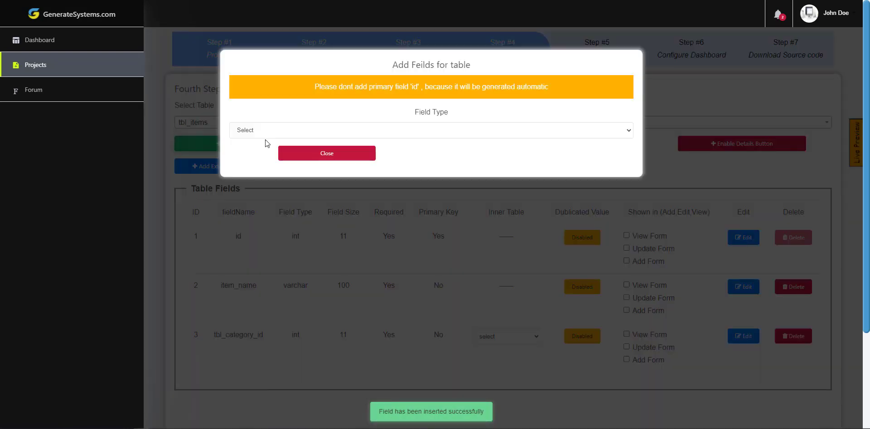
click(269, 133)
click(265, 145)
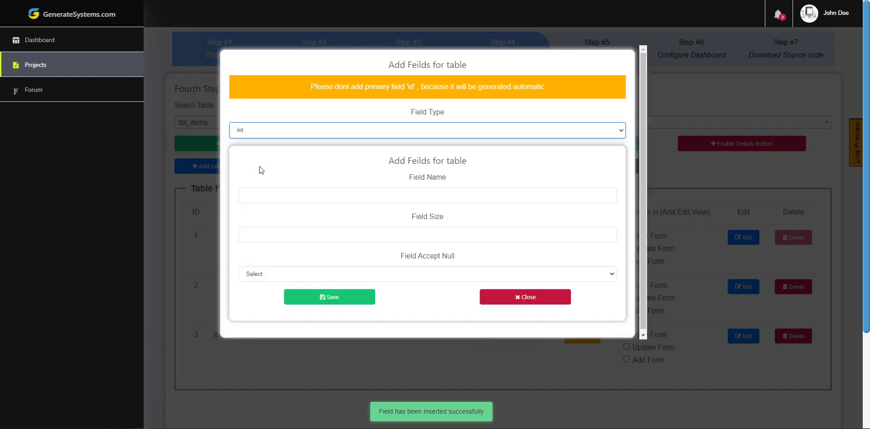
click(262, 197)
text(tbl_)
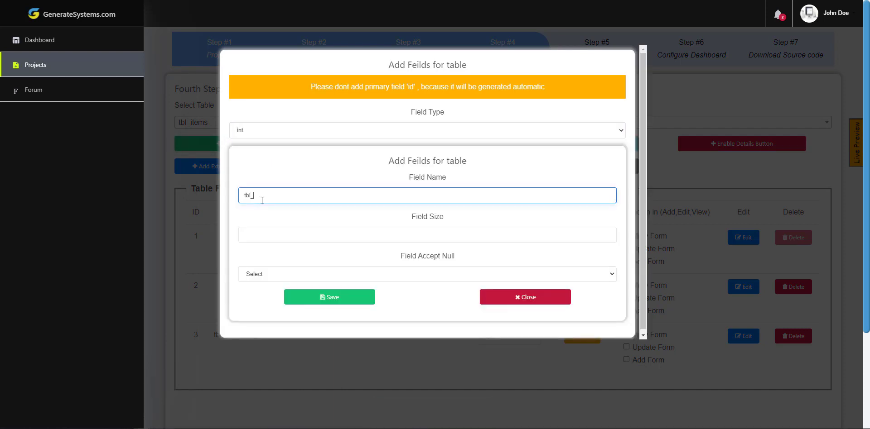
text(brand_id)
click(265, 218)
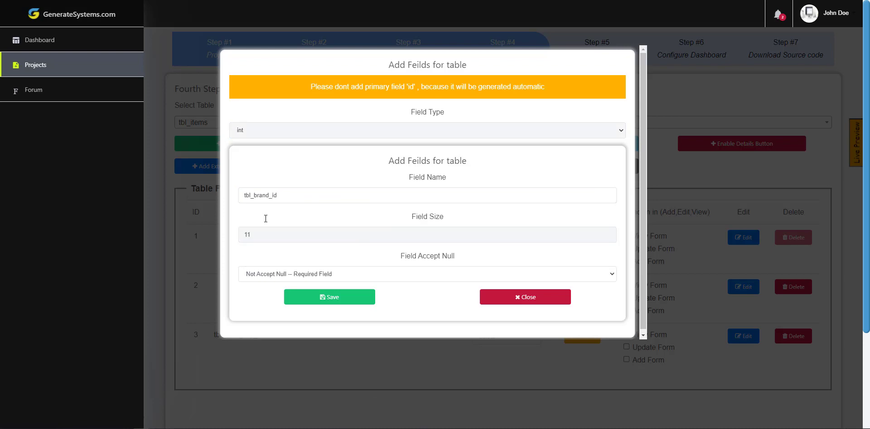
click(330, 297)
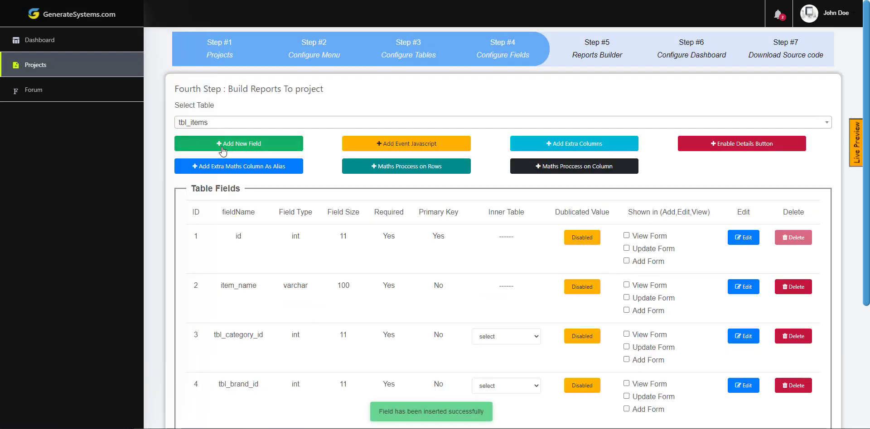
- Add a required double price field to tbl_items
click(222, 151)
click(265, 130)
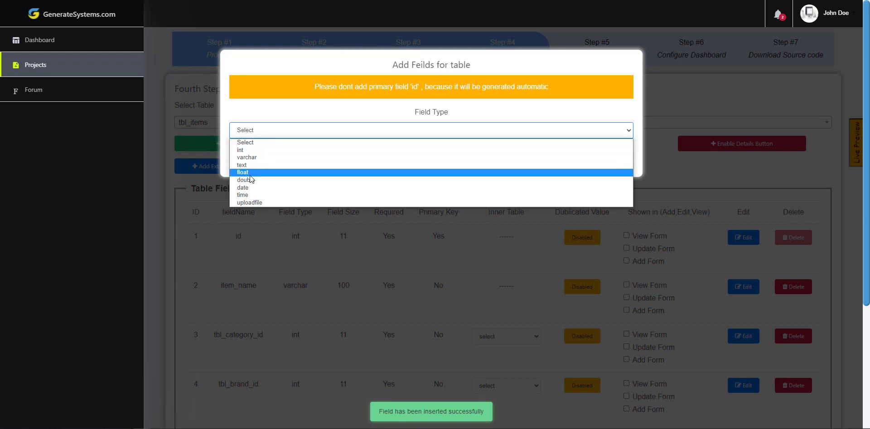
click(250, 180)
click(274, 192)
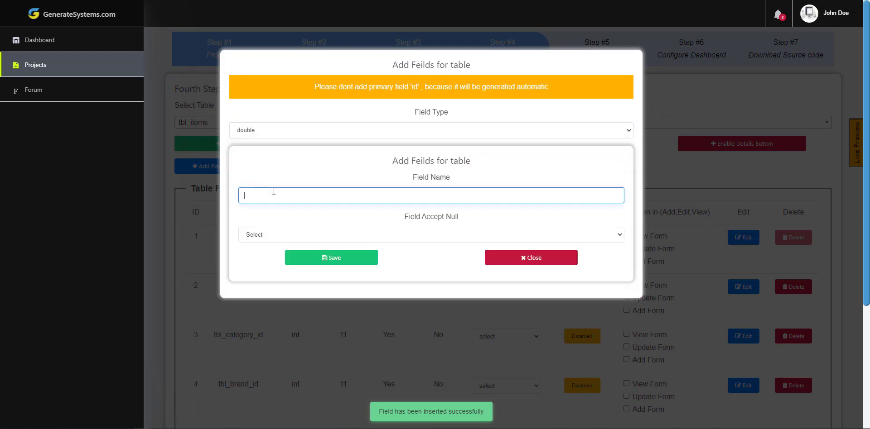
text(price)
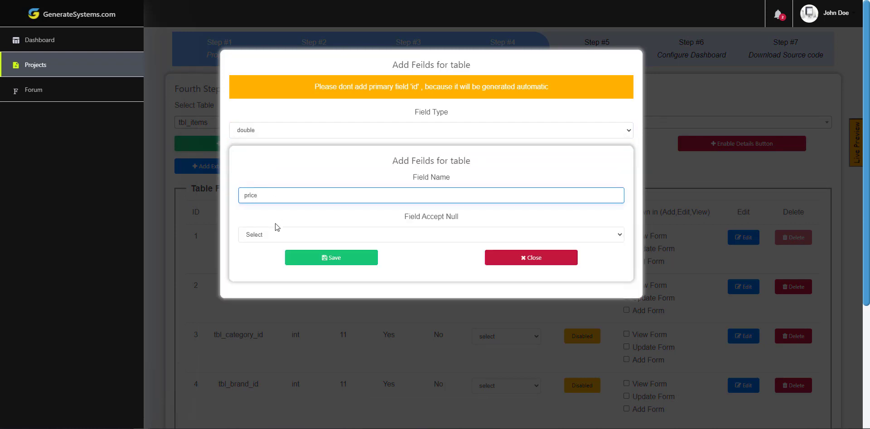
click(277, 229)
click(262, 253)
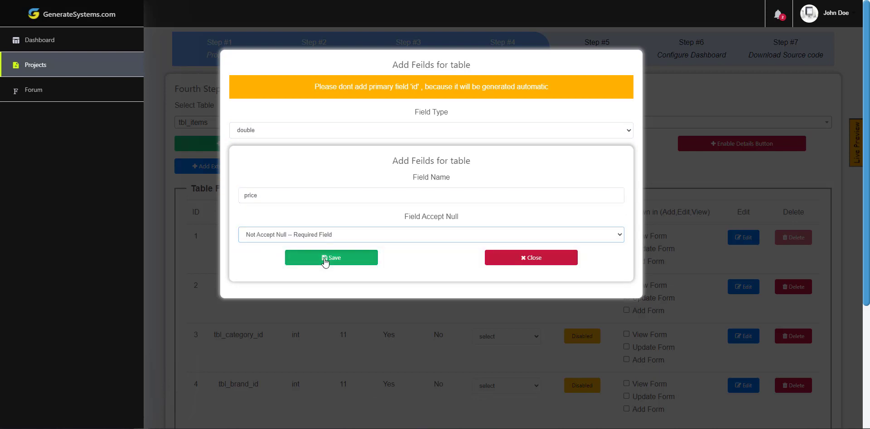
click(331, 258)
- Link tbl_category_id to category_name and tbl_brand_id to brand_name
scroll(504, 257, down, 2)
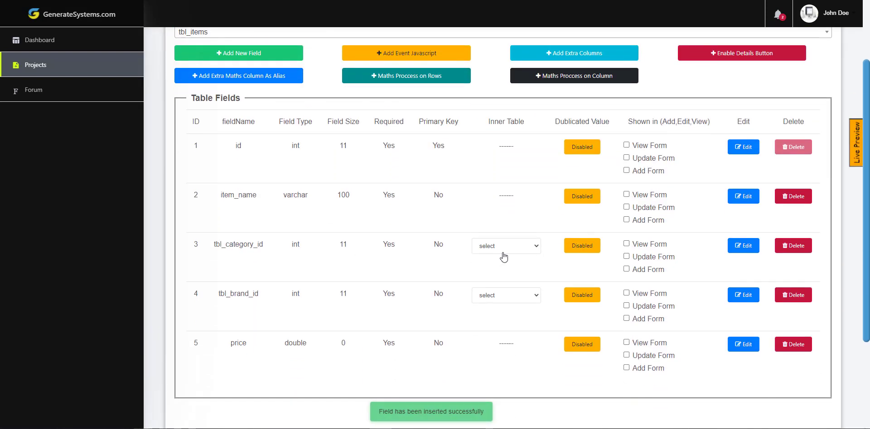
drag(216, 246, 267, 245)
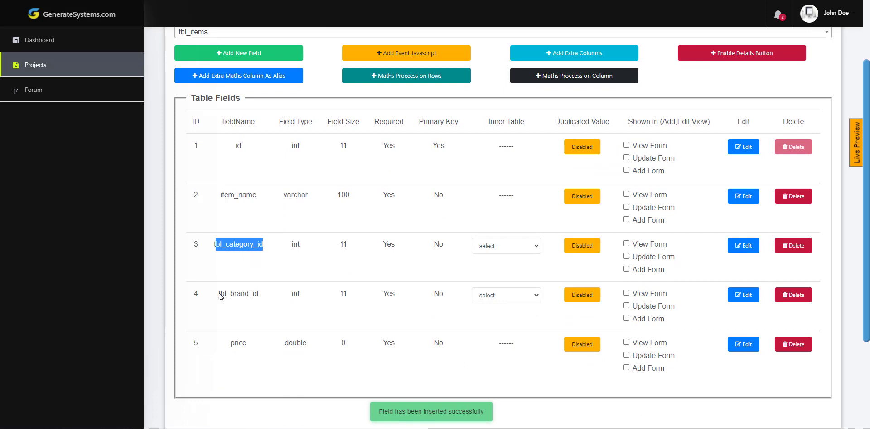
drag(213, 299, 262, 297)
click(501, 247)
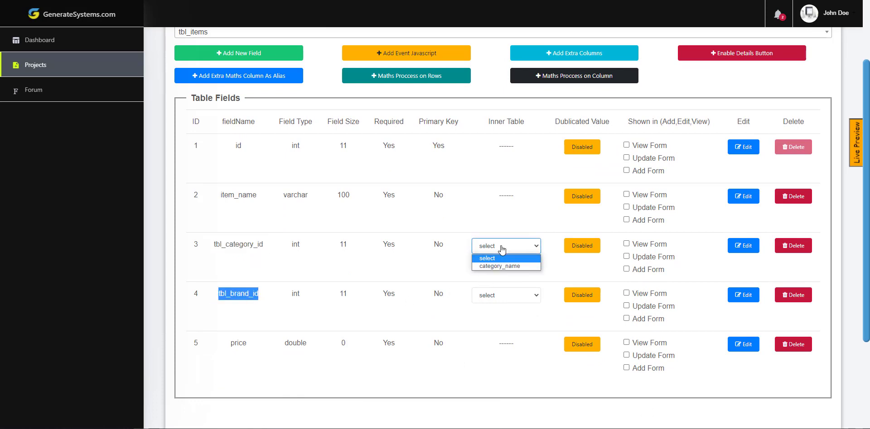
click(498, 295)
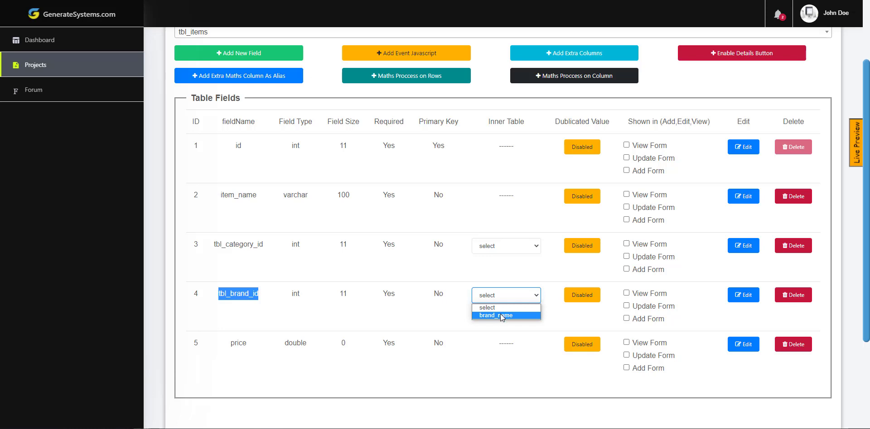
click(499, 247)
click(495, 266)
click(497, 297)
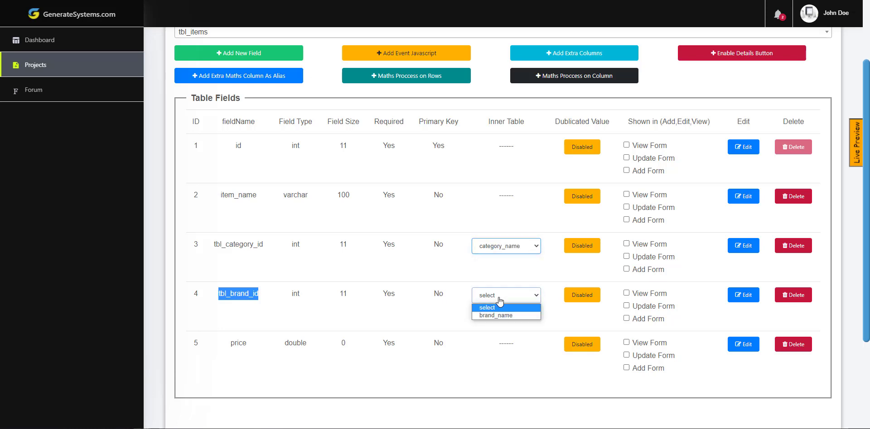
click(498, 316)
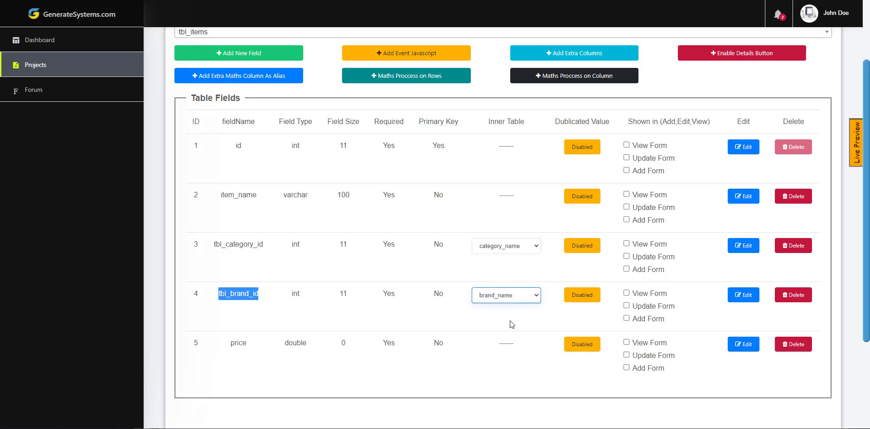
- Show id, item_name, tbl_category_id, tbl_brand_id and price on the view, update and add forms
click(643, 146)
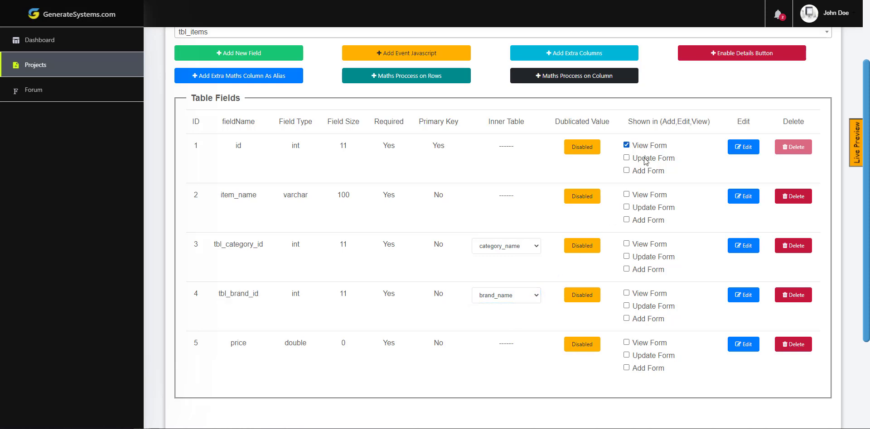
click(645, 195)
click(645, 209)
click(643, 221)
click(647, 245)
click(647, 259)
click(645, 271)
click(643, 295)
click(641, 308)
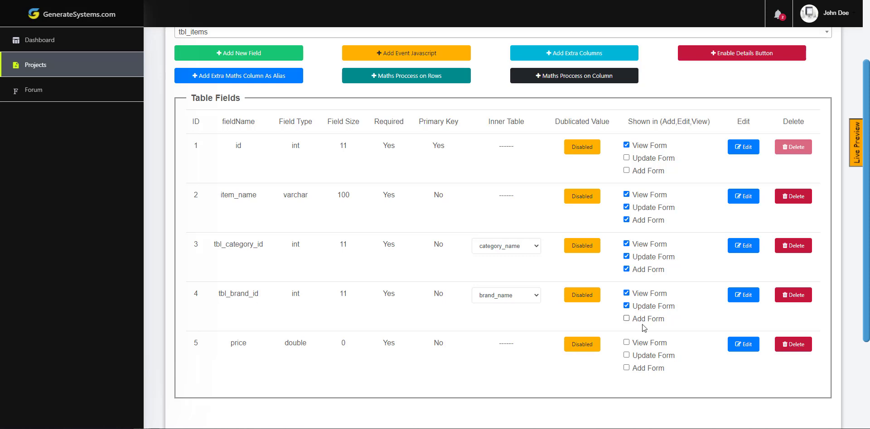
click(643, 320)
click(644, 344)
click(646, 357)
scroll(377, 250, up, 3)
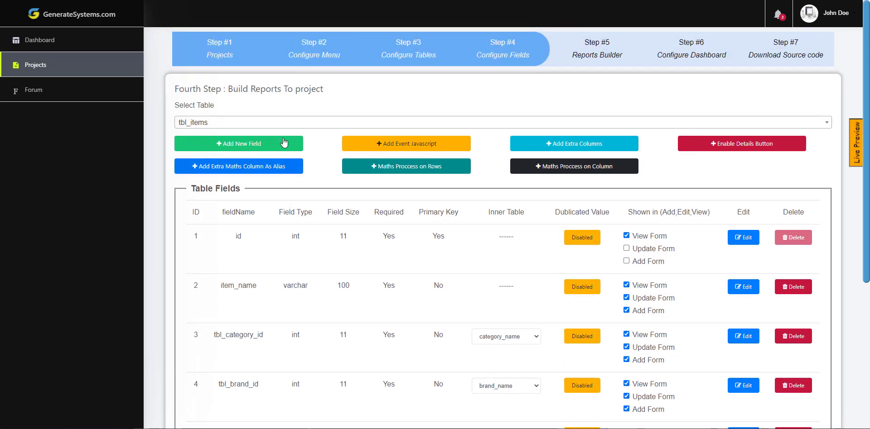
- Check the category_name field in tbl_category and the brand_name field in tbl_brand
click(303, 125)
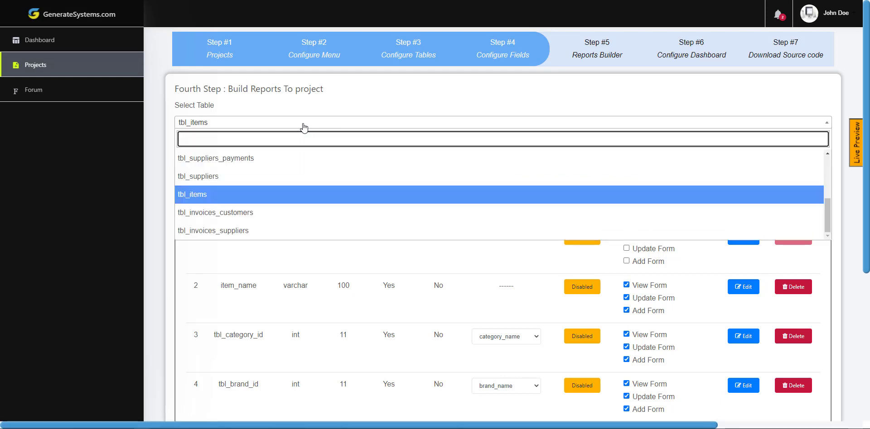
scroll(263, 193, up, 3)
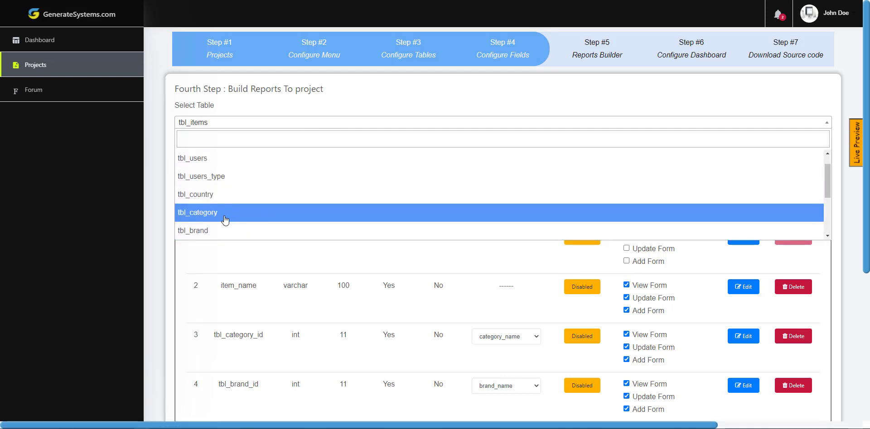
click(225, 220)
drag(270, 287, 215, 290)
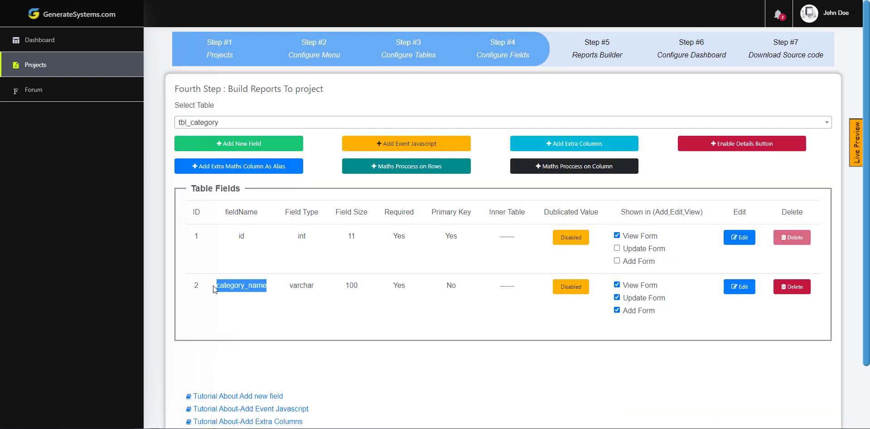
click(287, 128)
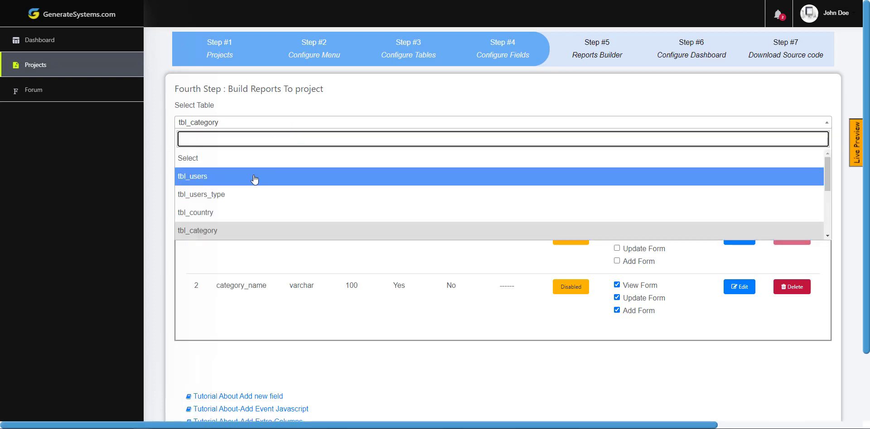
scroll(252, 181, down, 2)
click(214, 203)
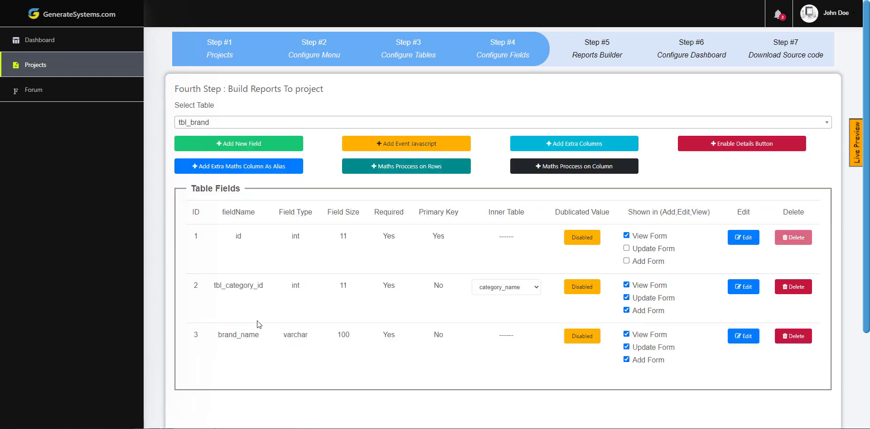
drag(259, 337, 219, 343)
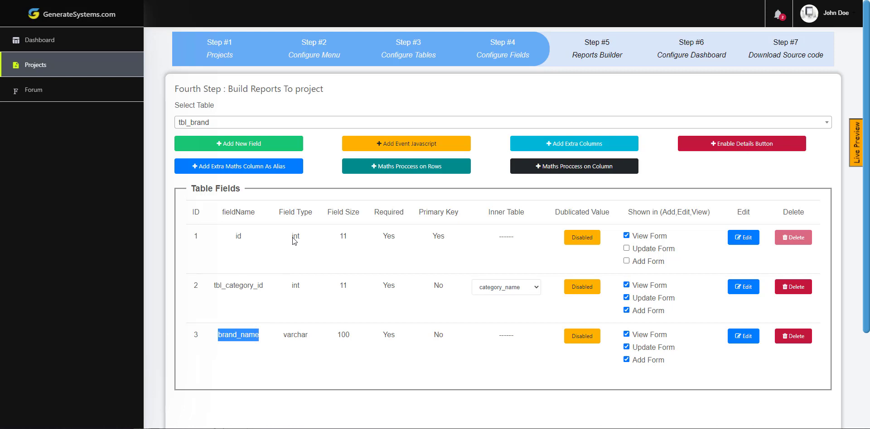
- Load tbl_items and confirm its Inner Table links to category_name and brand_name
click(303, 123)
click(240, 230)
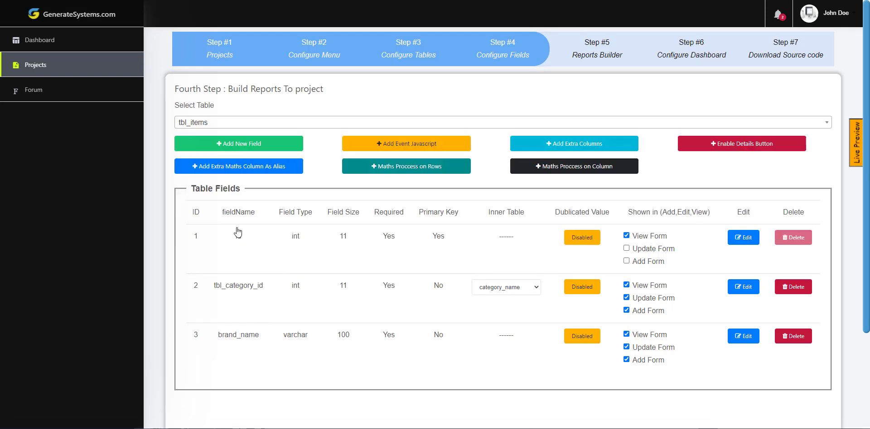
scroll(398, 301, down, 1)
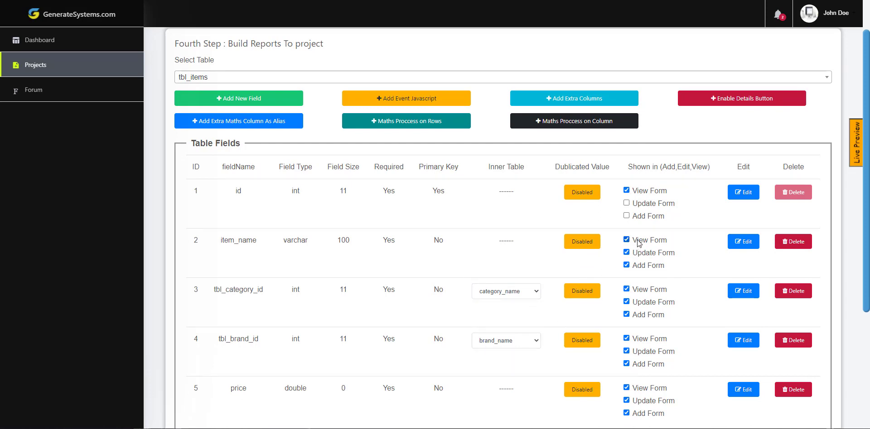
click(509, 294)
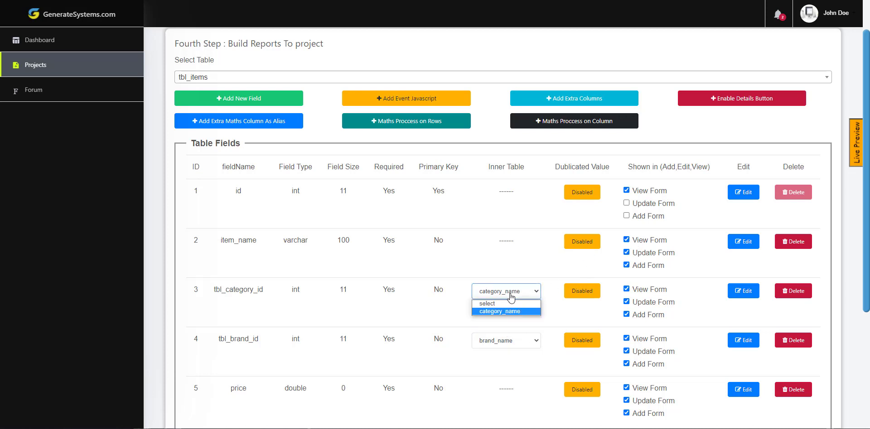
click(510, 341)
click(530, 327)
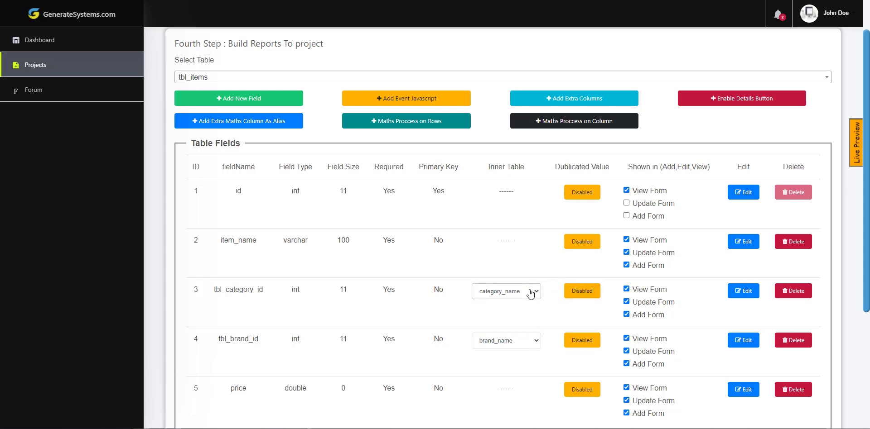
- Open the live preview's Items page and its Add New item form
click(854, 144)
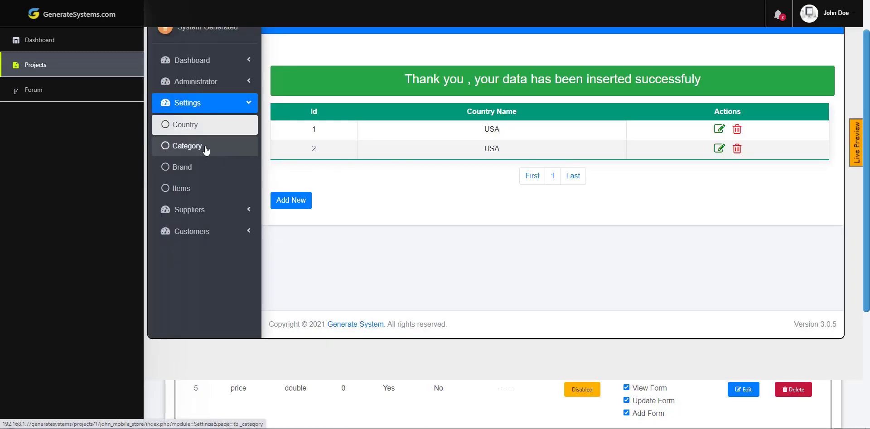
click(181, 188)
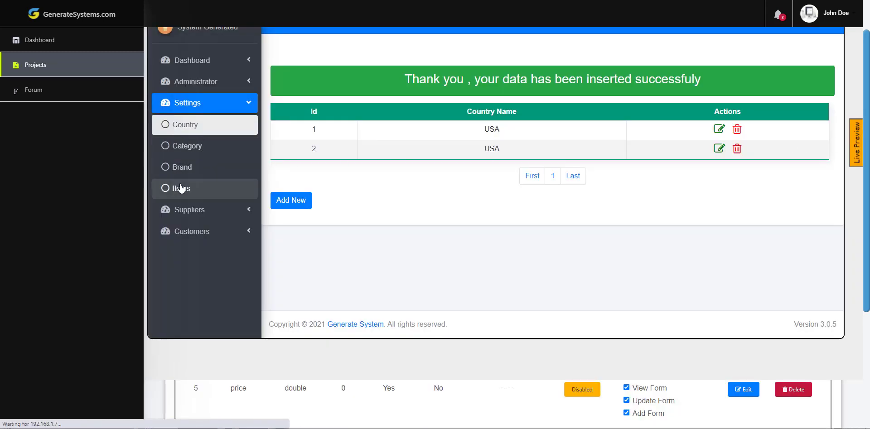
scroll(335, 157, up, 1)
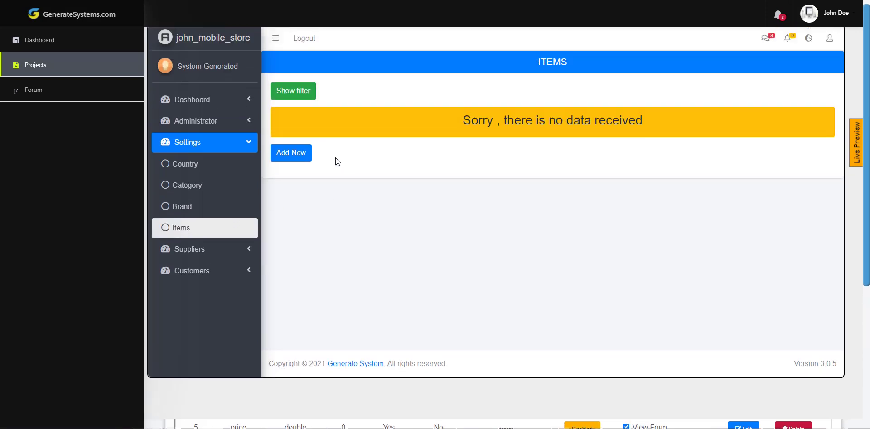
click(291, 159)
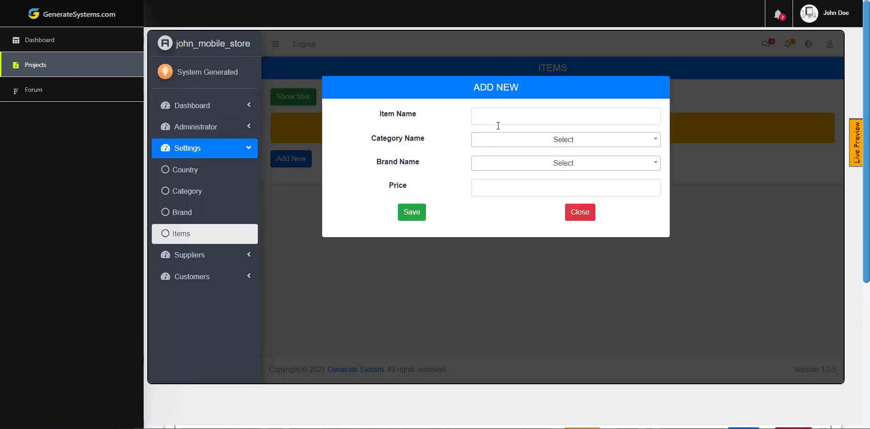
- Inspect the empty Category Name and Brand Name choices, close the form, and go to Category
drag(371, 138, 426, 140)
drag(375, 161, 422, 163)
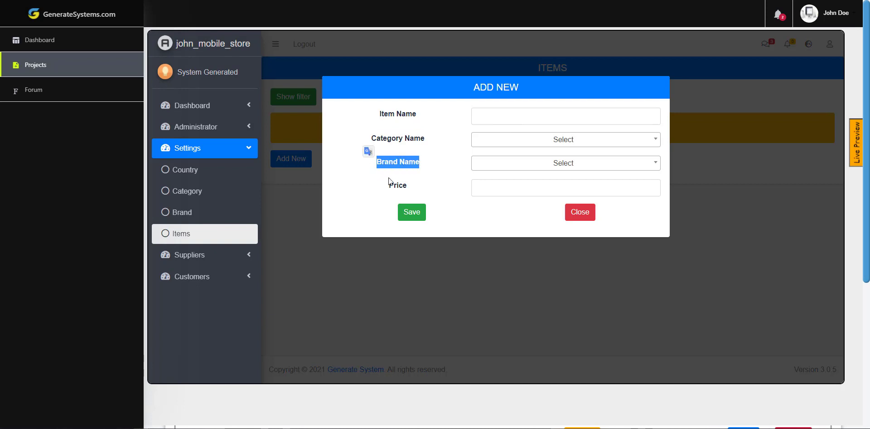
click(428, 179)
click(520, 139)
click(528, 163)
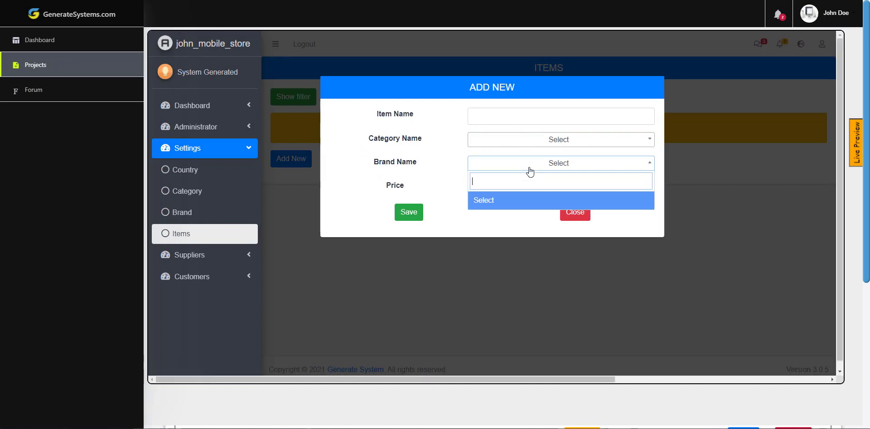
click(530, 165)
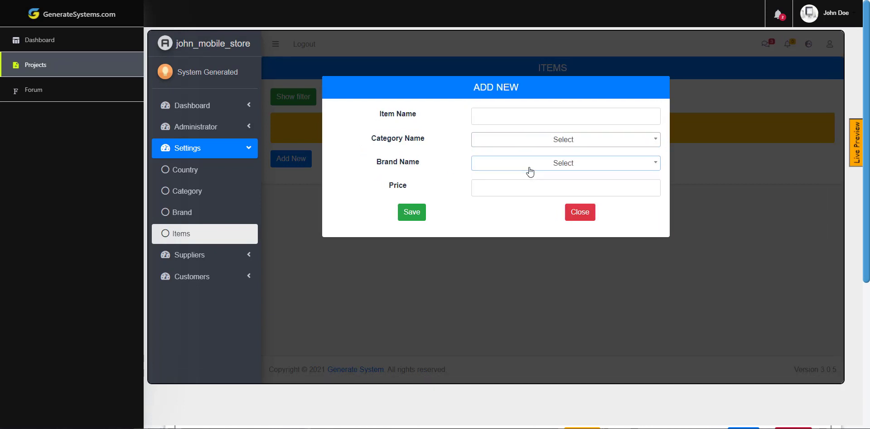
click(576, 214)
click(198, 195)
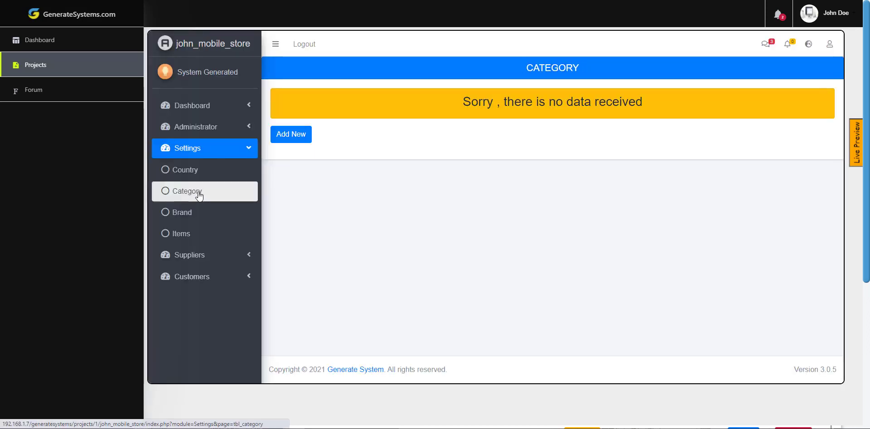
- Add the categories Mobiles and Computers, then move to the Brand page
click(302, 135)
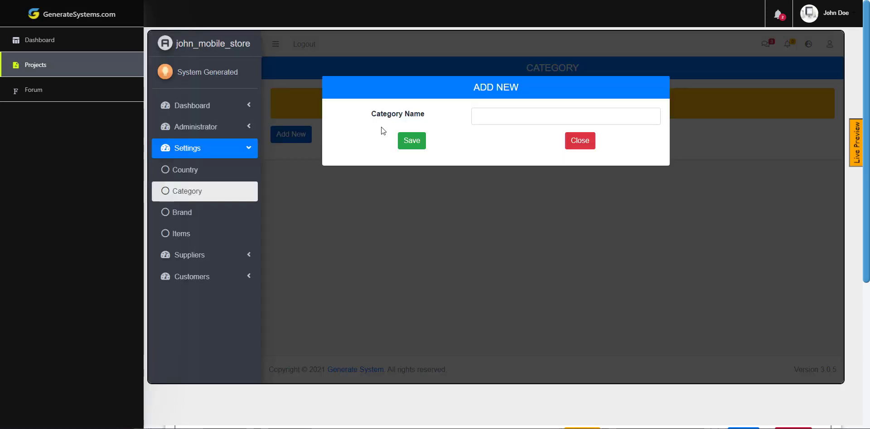
click(500, 116)
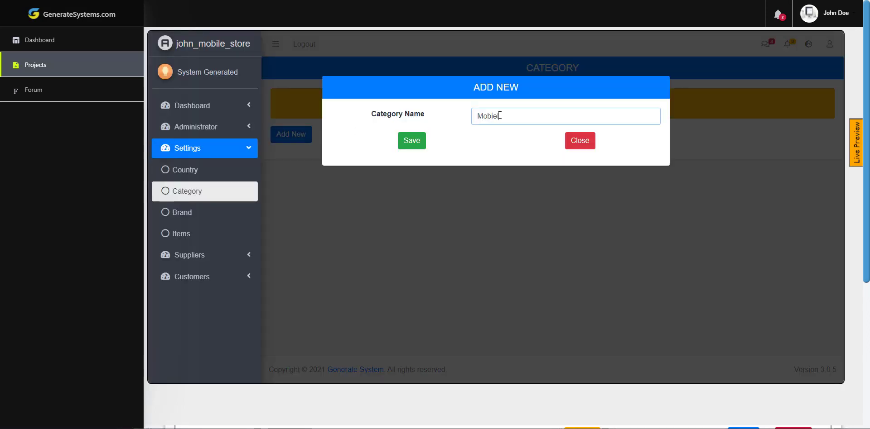
text(Mobiel)
key(BackSpace)
key(BackSpace)
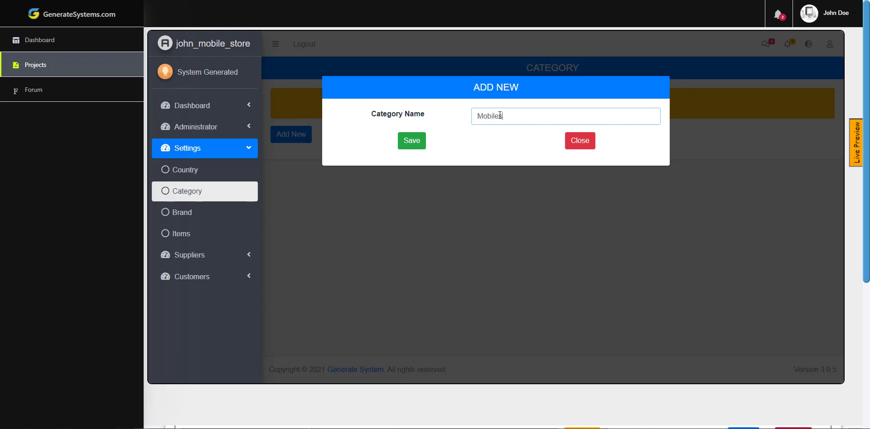
key(Return)
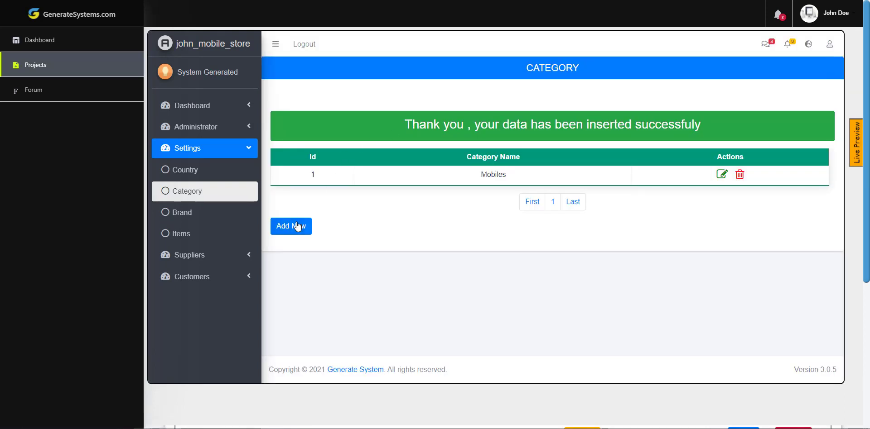
click(287, 227)
click(494, 116)
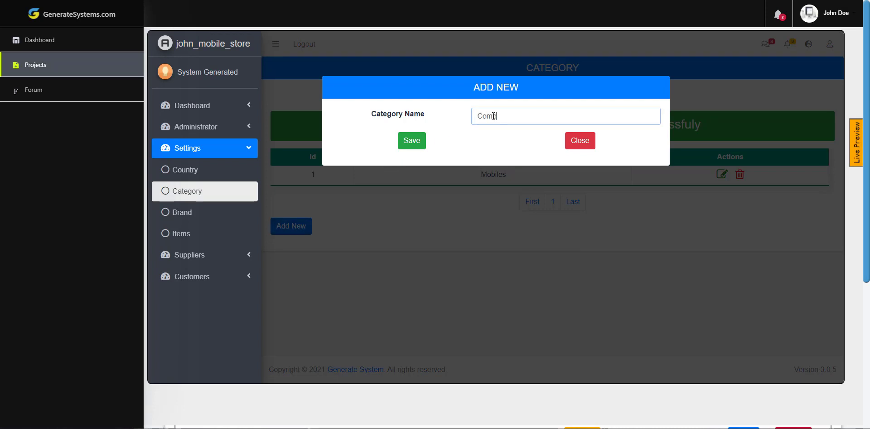
key(Return)
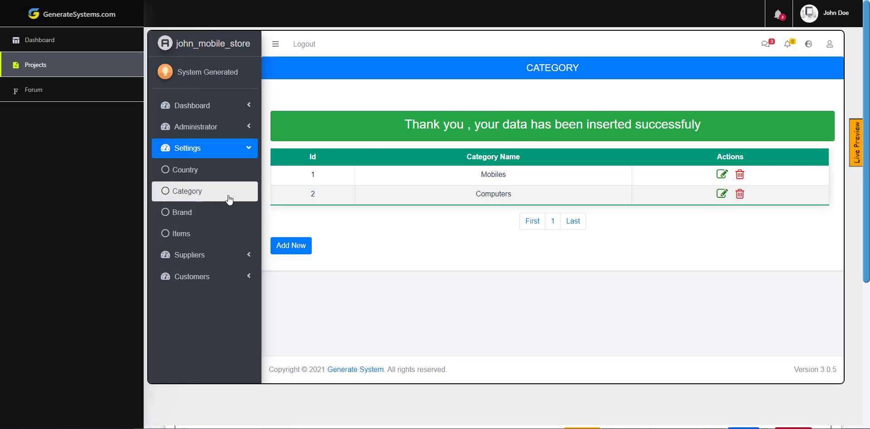
click(194, 213)
- Add the brands Samsung and Nokia under the Mobiles category
click(296, 167)
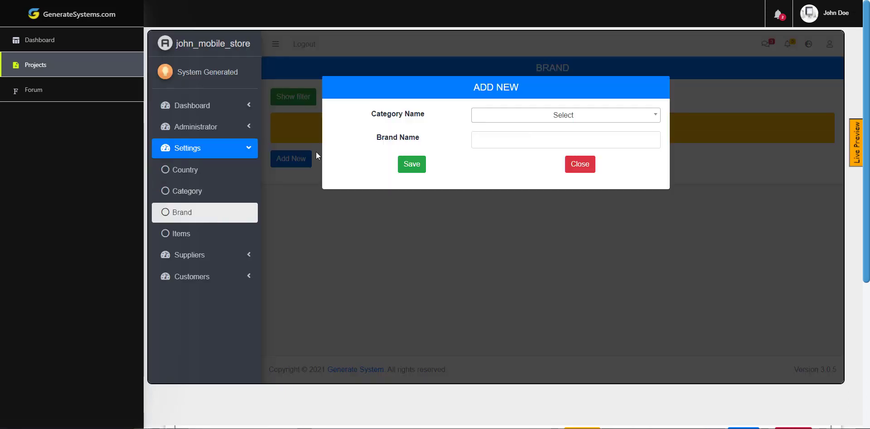
click(510, 122)
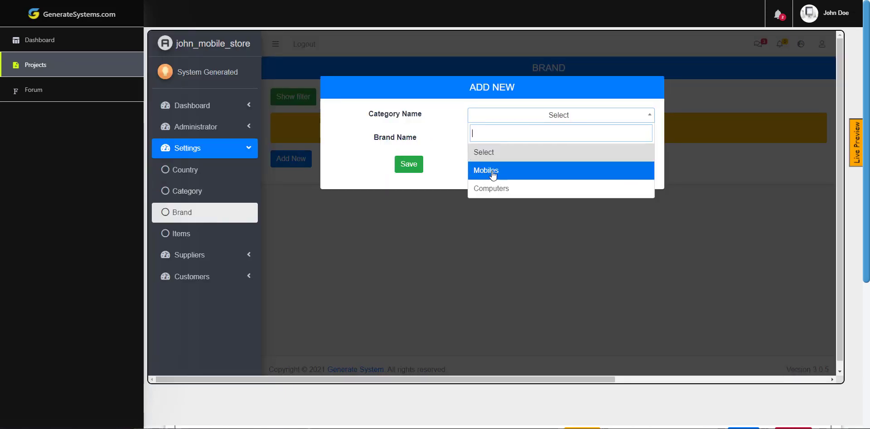
click(476, 175)
click(509, 142)
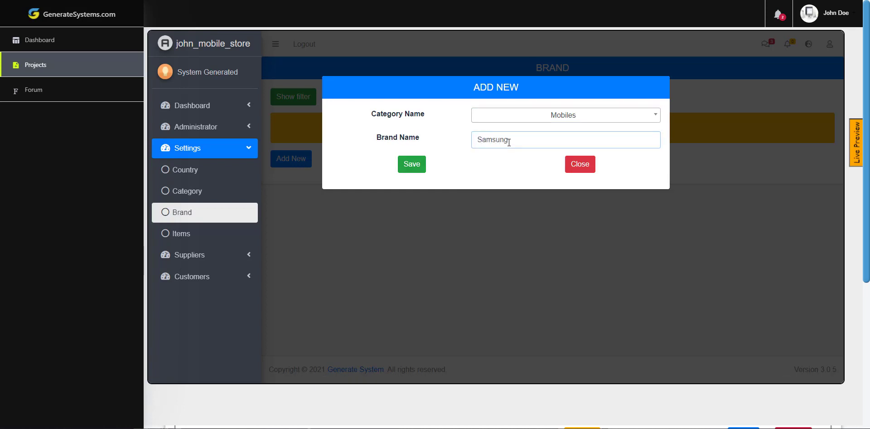
click(412, 164)
click(292, 243)
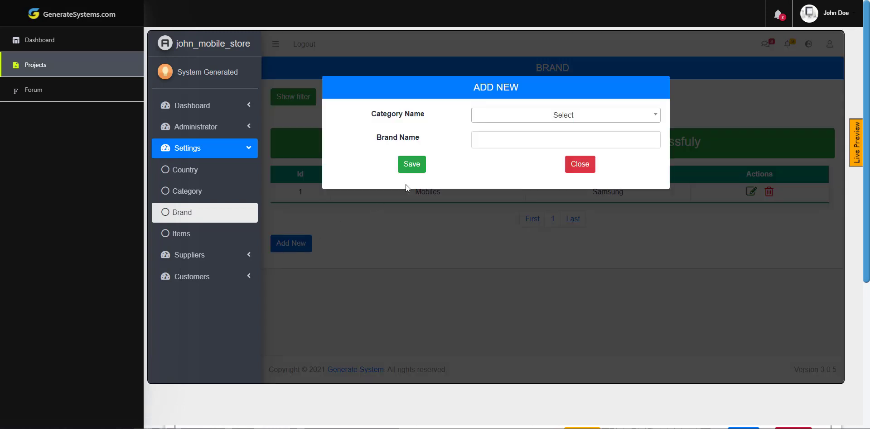
click(487, 122)
click(491, 169)
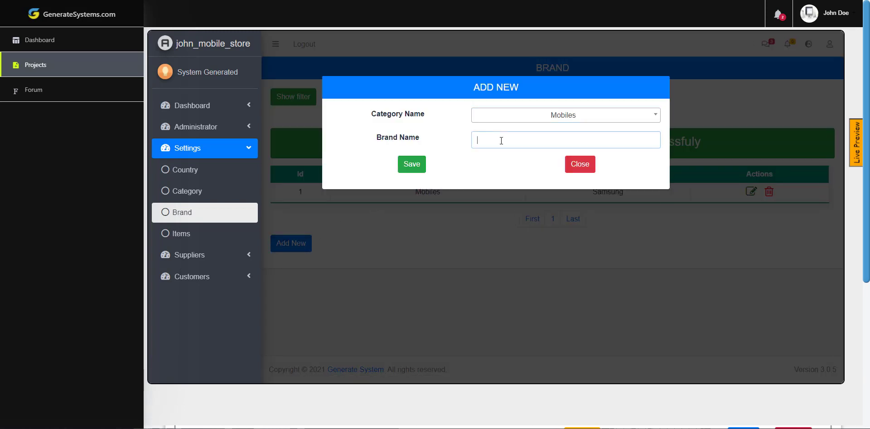
key(Tab)
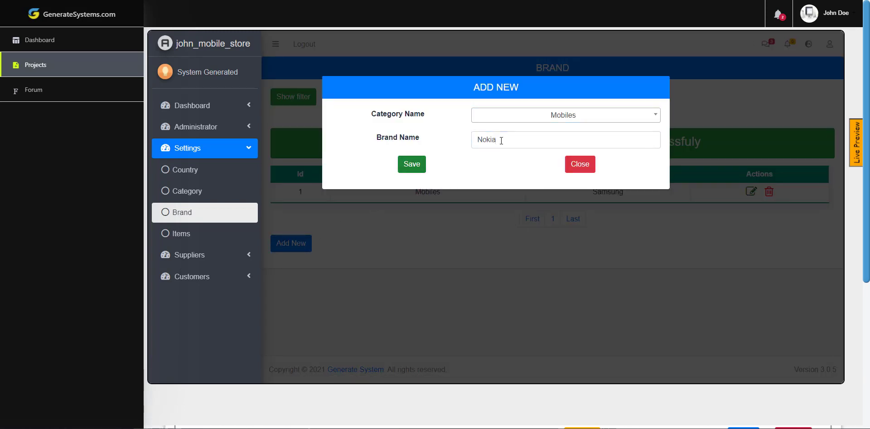
key(Return)
- Add the brand Dell under Computers, then open the Items page
click(289, 266)
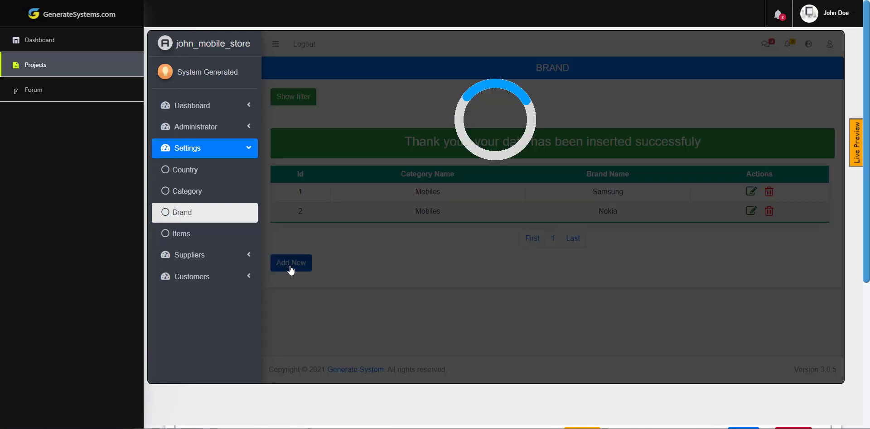
click(516, 119)
click(502, 189)
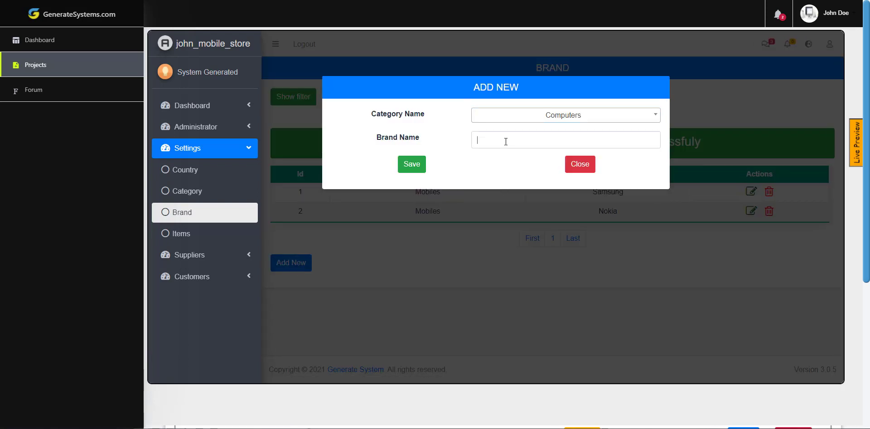
click(505, 140)
text(Dell)
key(Tab)
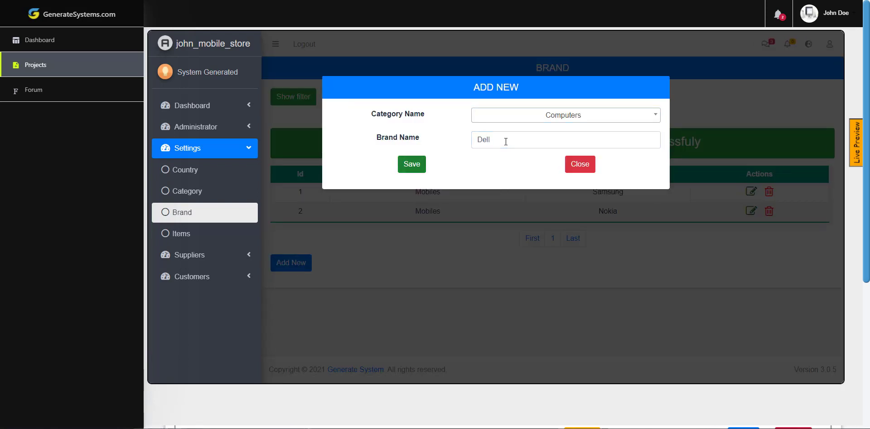
key(Return)
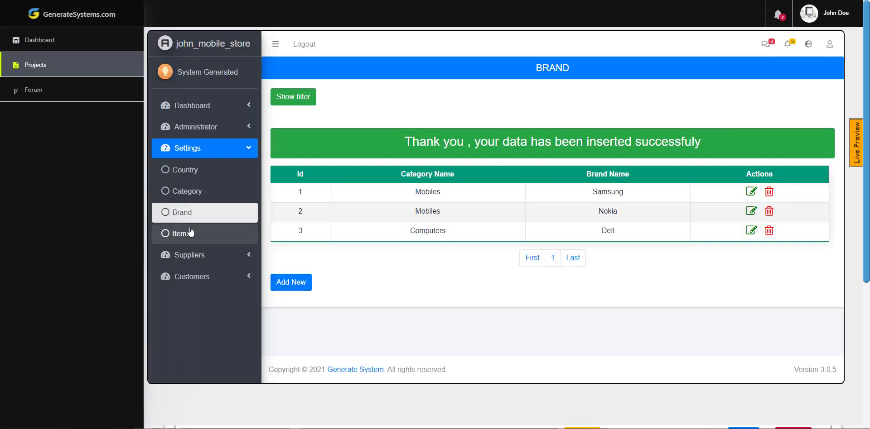
click(183, 235)
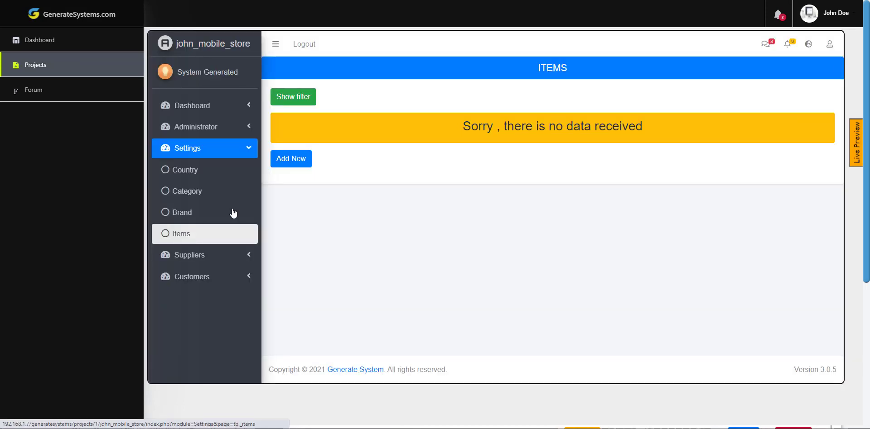
- Add the item Samsung Note 9 with category Mobiles, brand Samsung and price 550
click(292, 159)
click(502, 143)
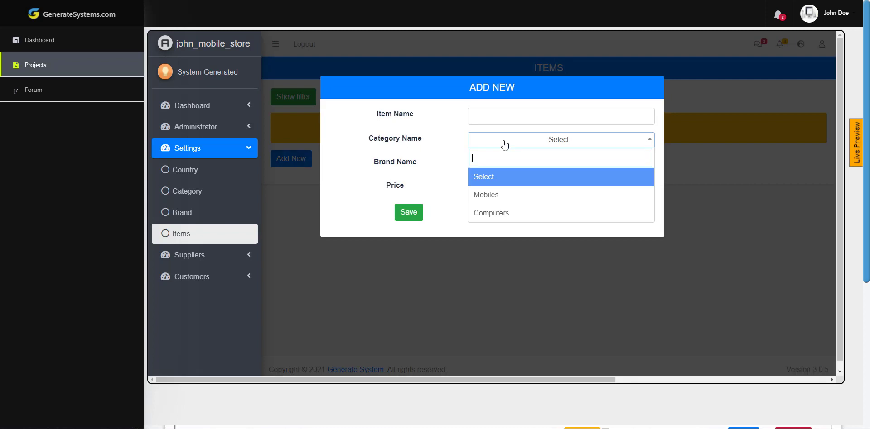
click(408, 158)
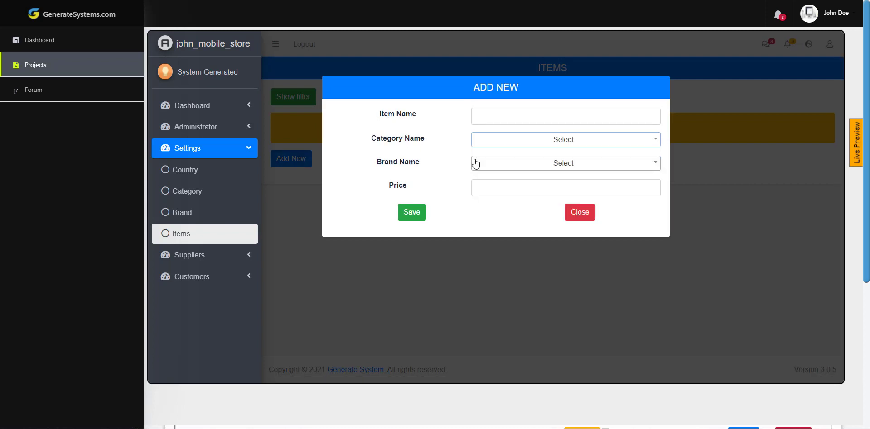
click(477, 164)
click(439, 165)
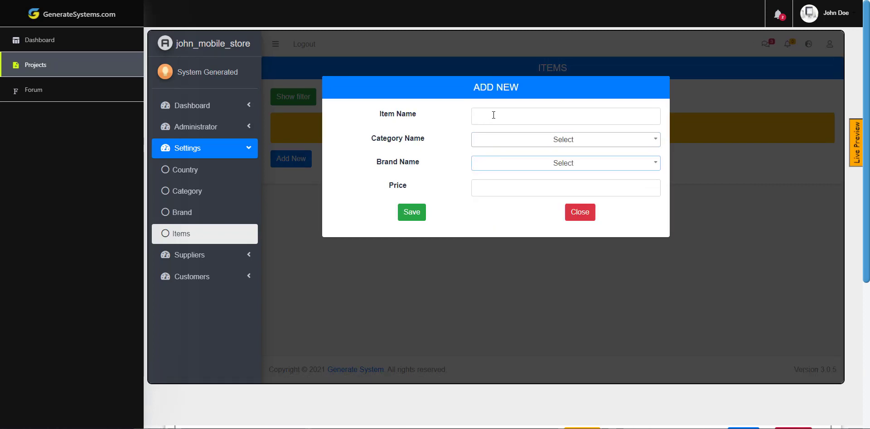
click(493, 114)
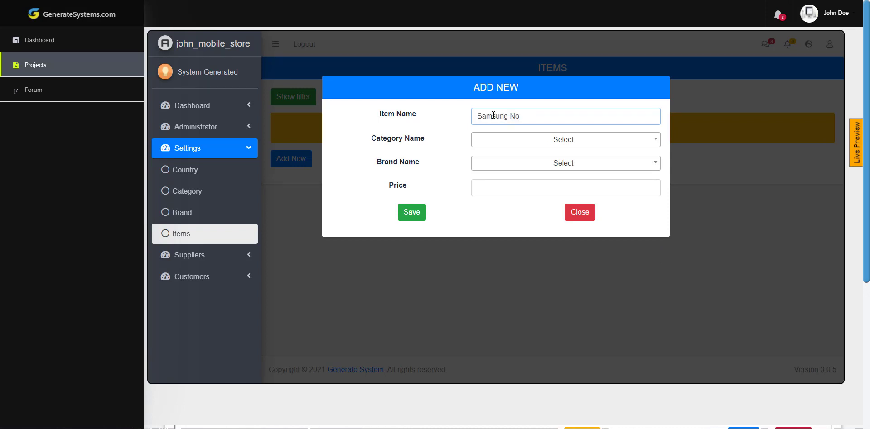
key(Tab)
key(Tab)
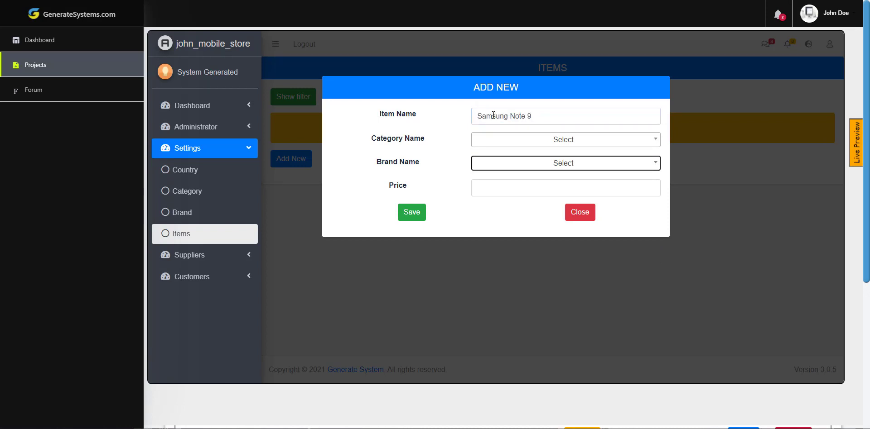
click(567, 140)
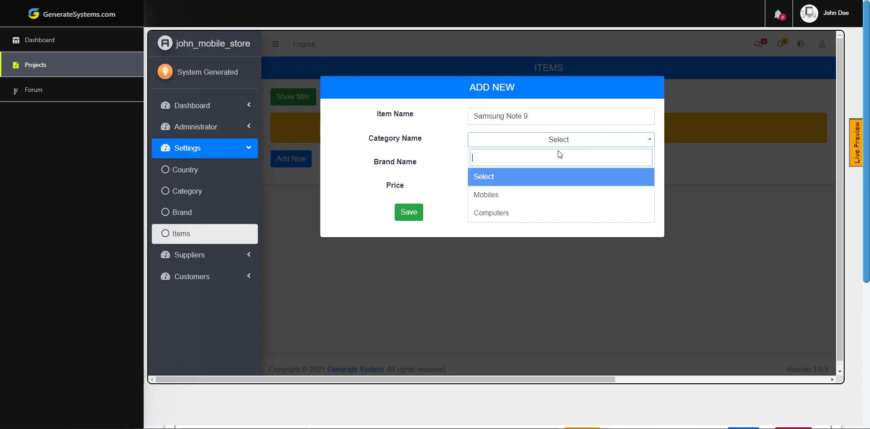
click(536, 194)
click(541, 167)
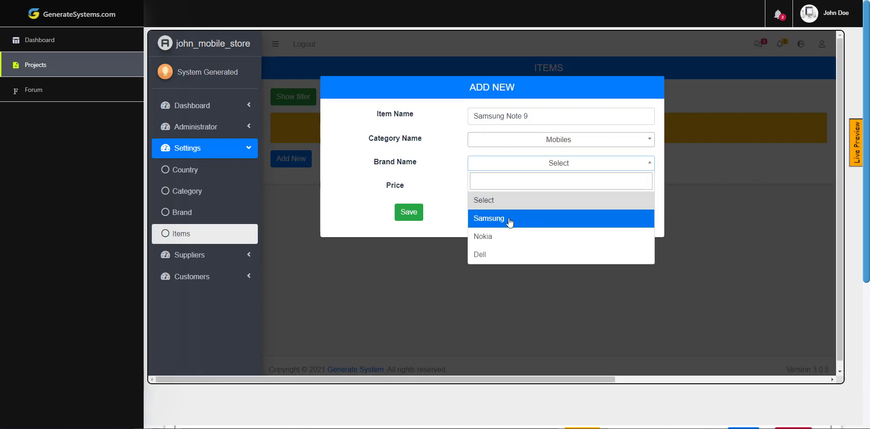
click(509, 223)
click(510, 190)
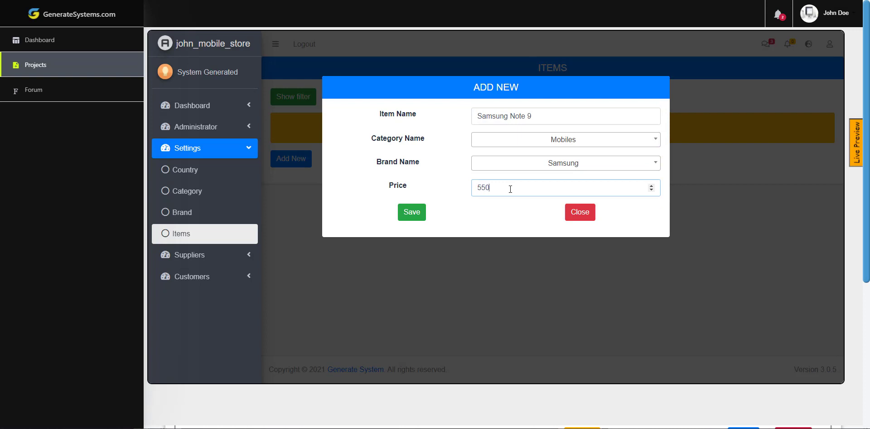
click(409, 215)
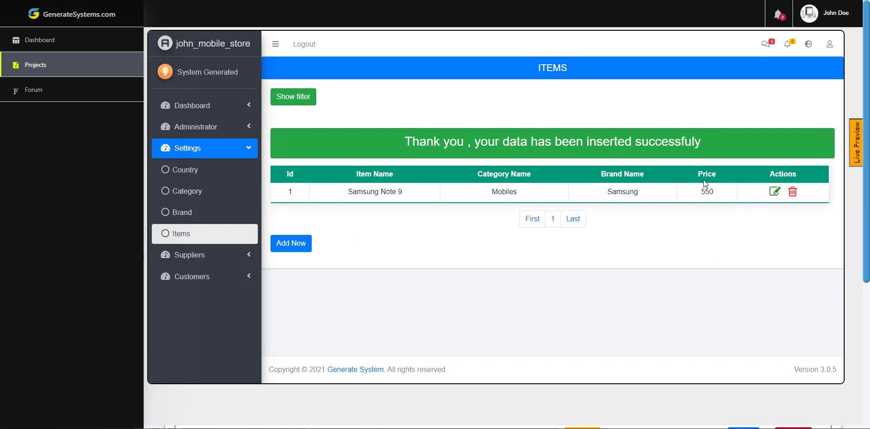
- Rename the item from Samsung Note 9 to Samsung Note 8
click(775, 193)
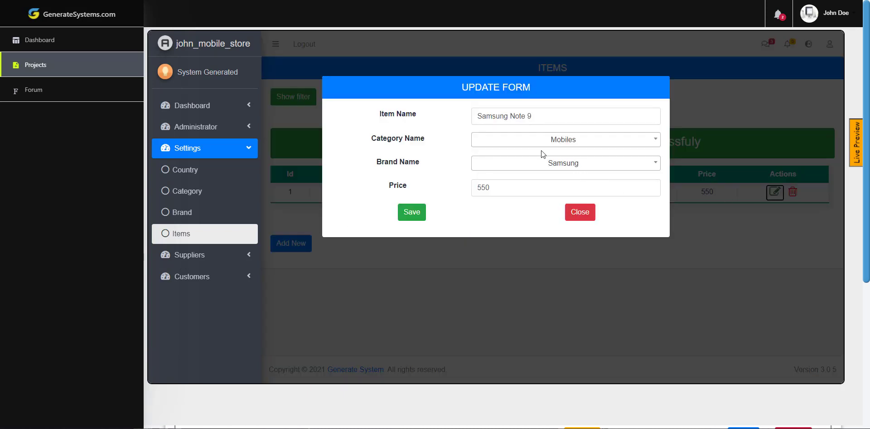
drag(497, 188, 460, 186)
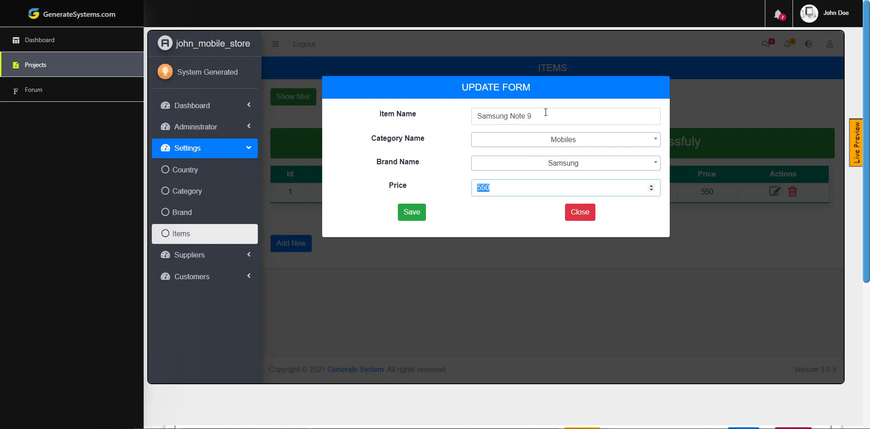
drag(534, 118, 528, 117)
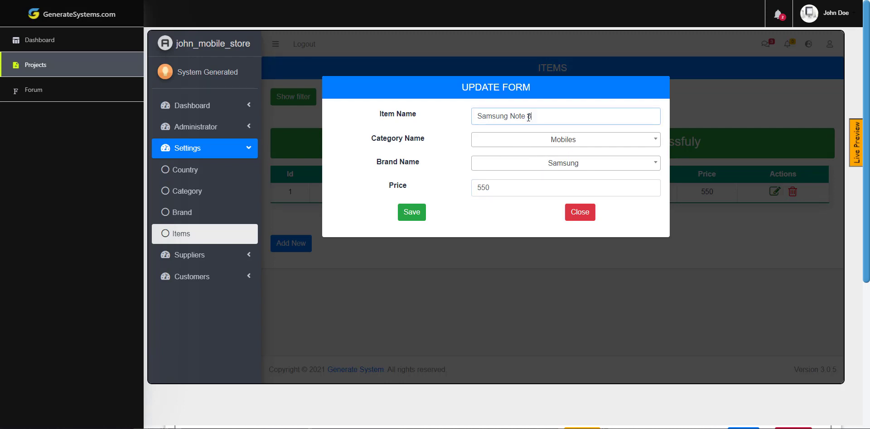
click(414, 213)
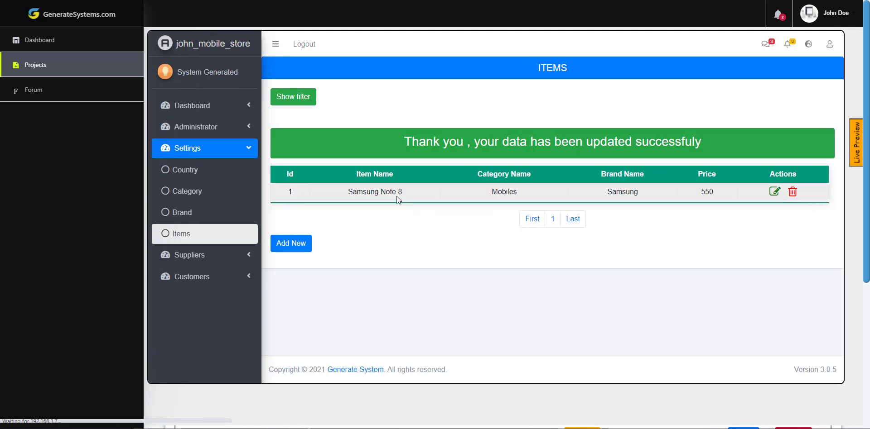
drag(391, 189, 347, 191)
click(424, 222)
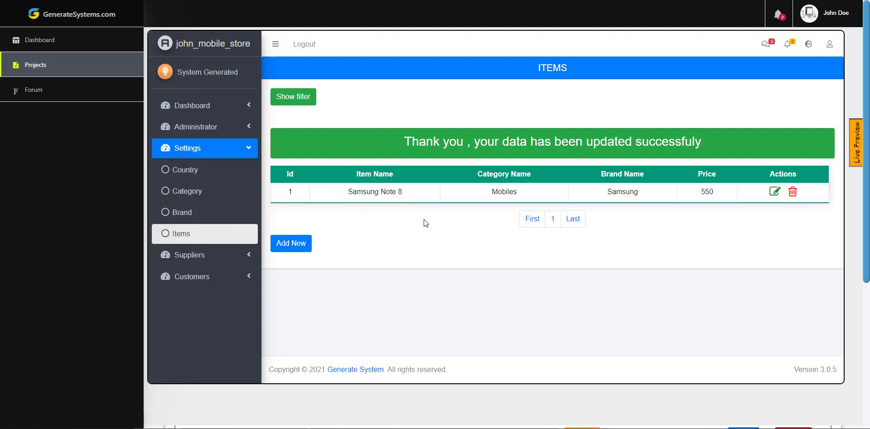
- Change the Samsung Note 8 price from 550 to 600
click(857, 141)
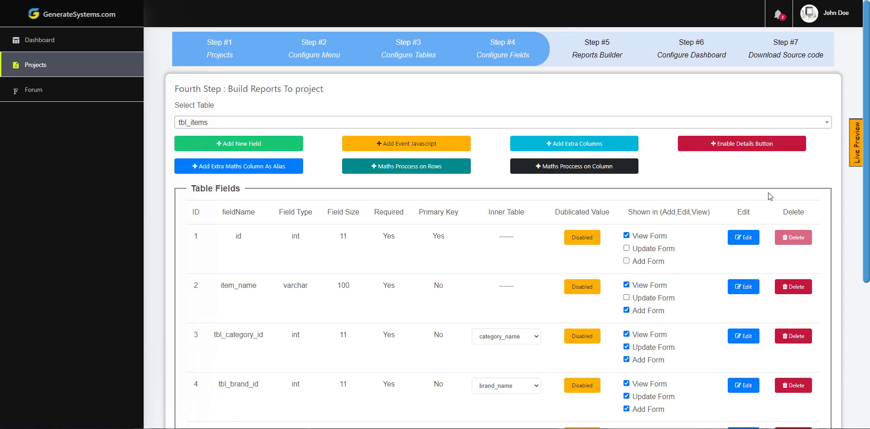
click(860, 143)
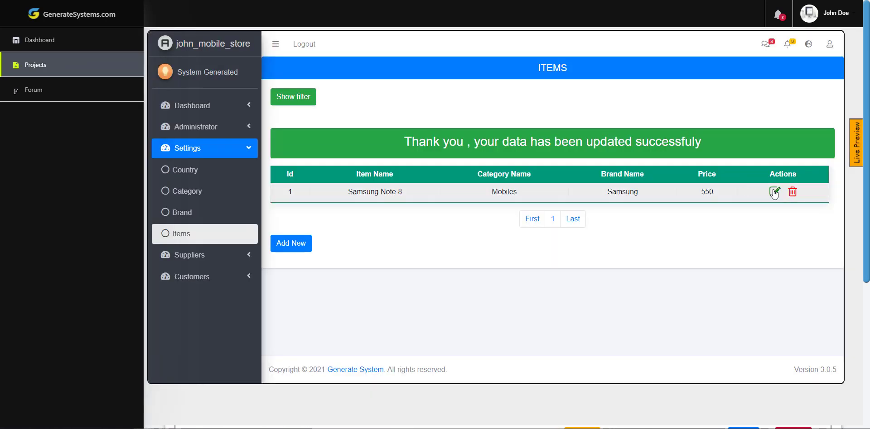
click(776, 192)
drag(425, 118, 374, 125)
drag(514, 163, 450, 162)
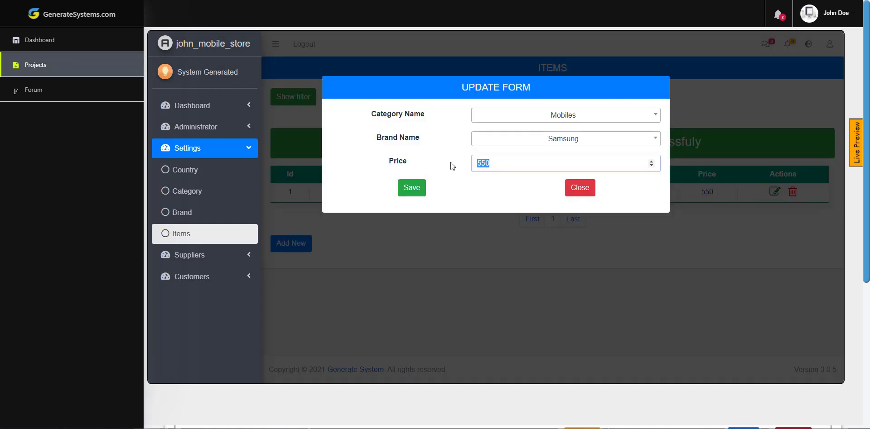
text(600)
click(404, 188)
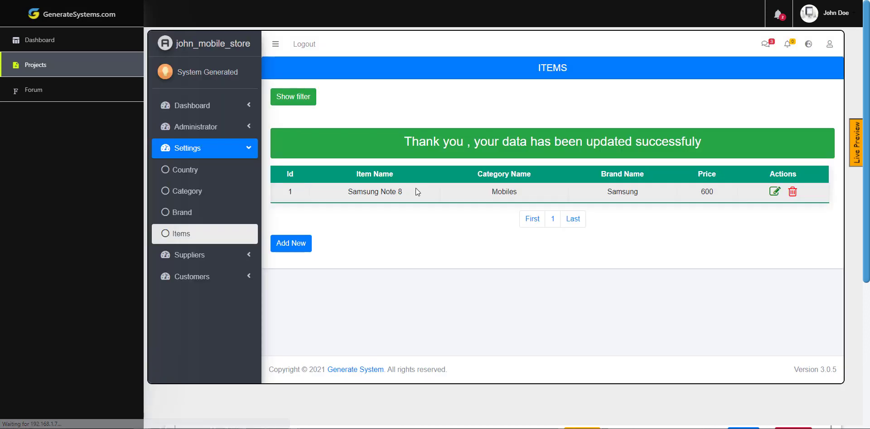
drag(415, 189, 350, 190)
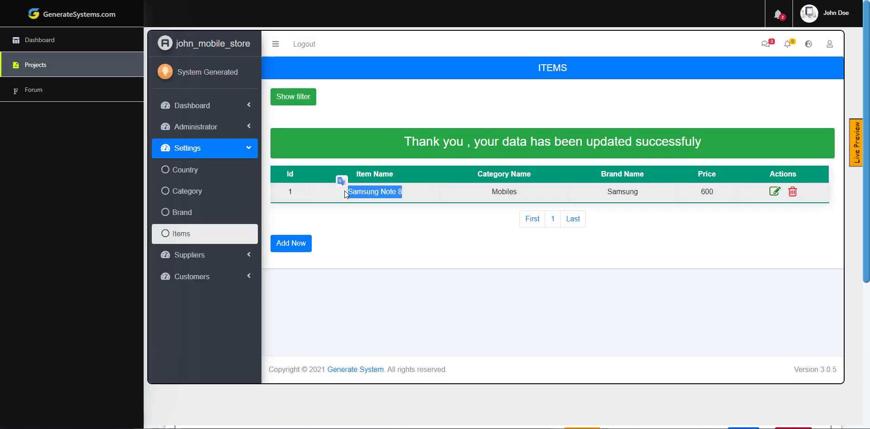
drag(709, 192, 701, 191)
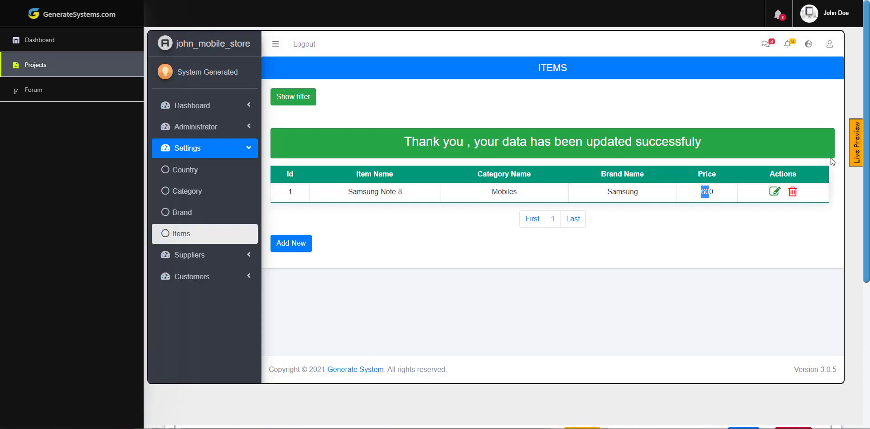
click(857, 149)
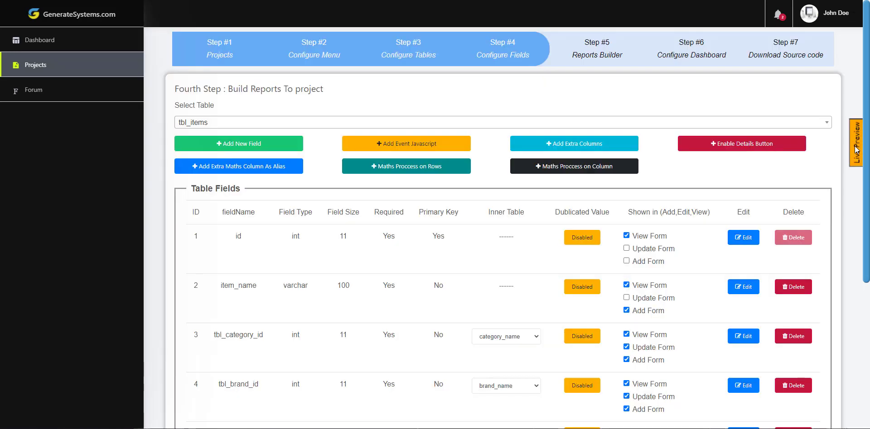
- Add a nullable text field 'descriptions' to tbl_items with the rich-text editor enabled
click(243, 150)
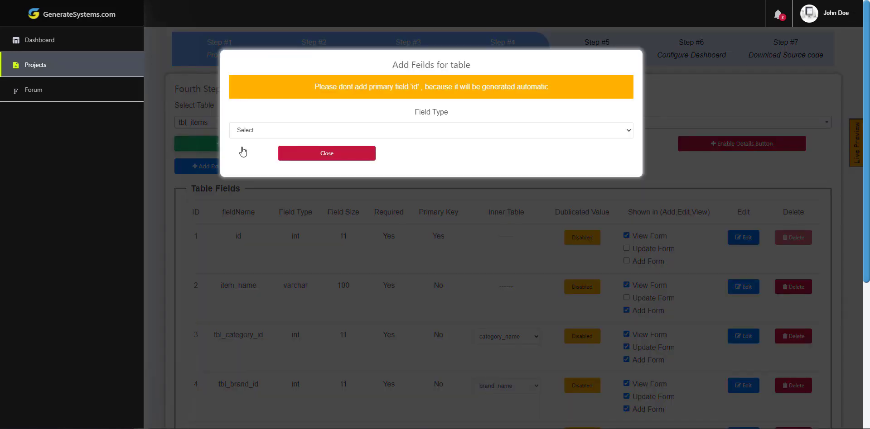
click(246, 134)
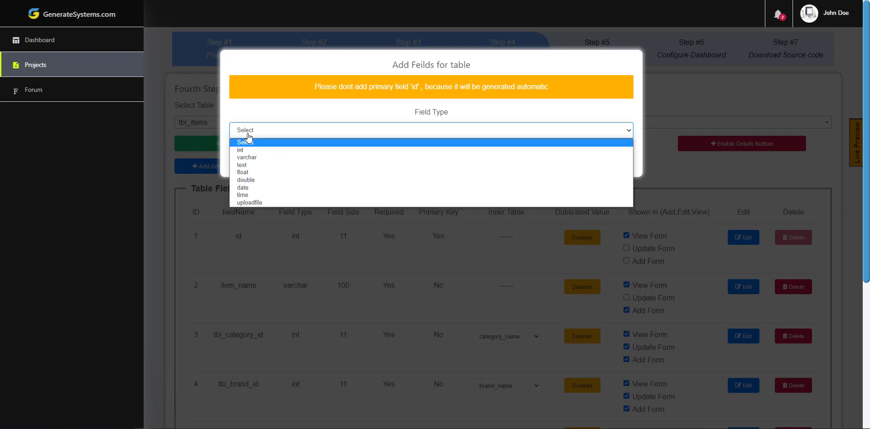
click(247, 165)
click(258, 192)
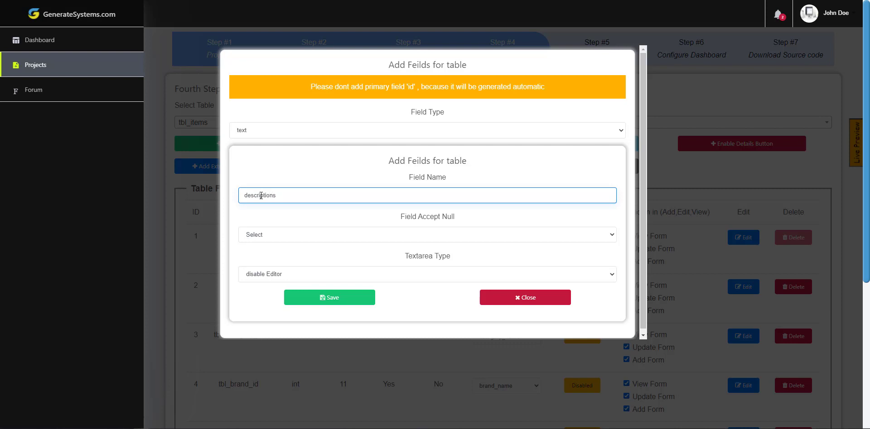
click(262, 234)
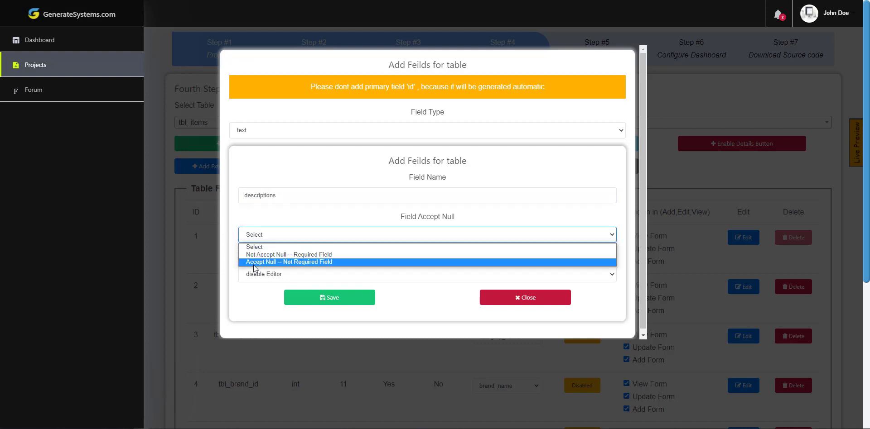
click(256, 262)
click(253, 275)
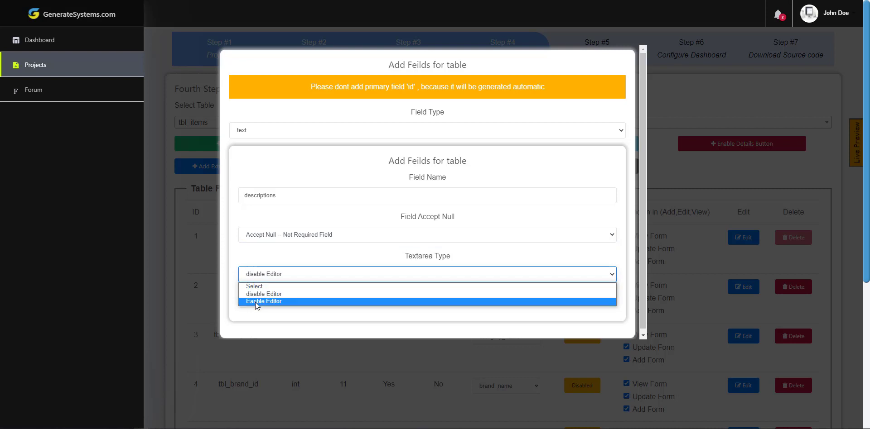
click(255, 303)
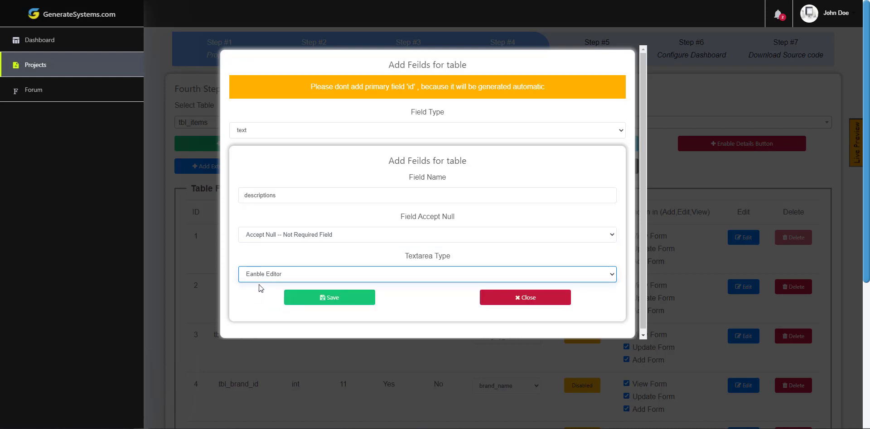
click(342, 299)
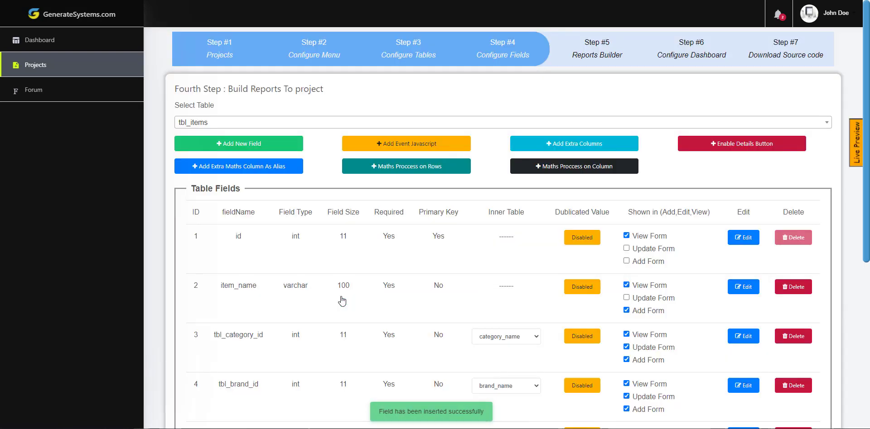
- Show descriptions only on the update and add forms, not the view form
scroll(343, 300, down, 1)
scroll(343, 295, down, 4)
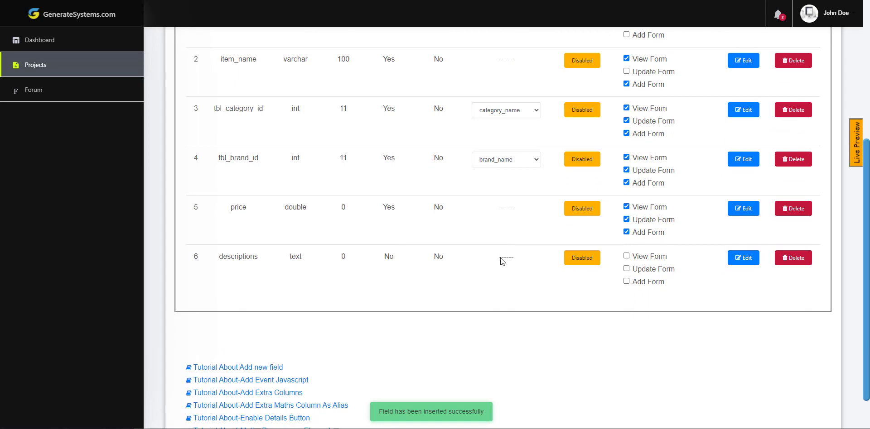
click(637, 258)
click(646, 270)
click(647, 282)
click(648, 257)
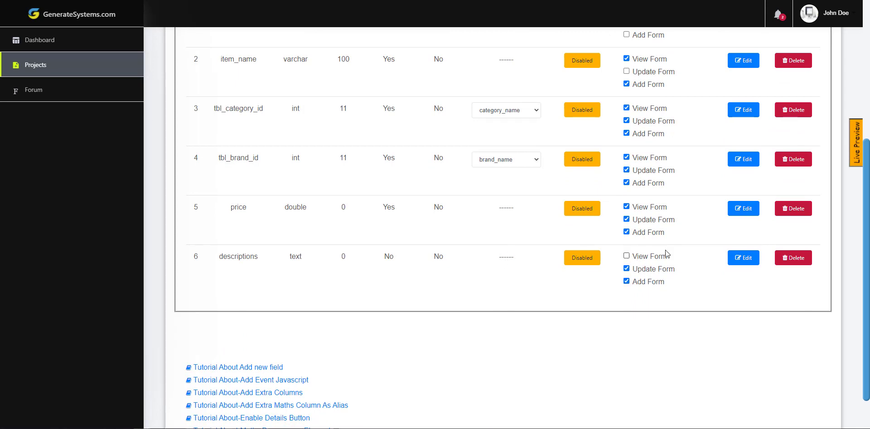
click(858, 148)
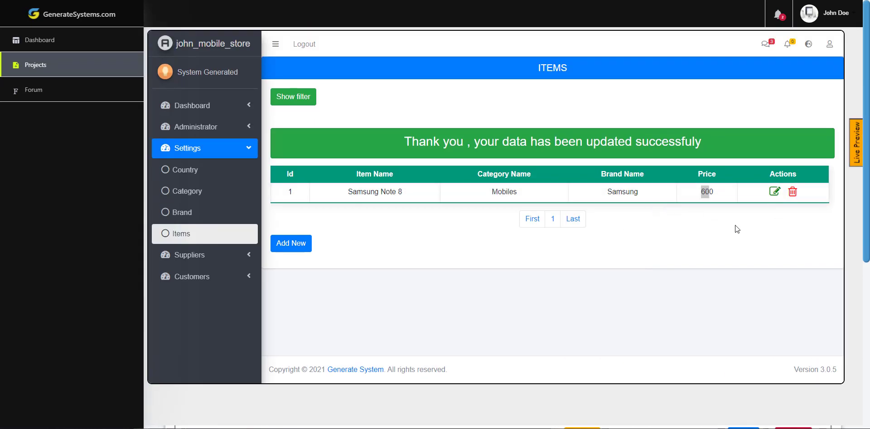
- Give Samsung Note 8 the description 'test', save, and reopen it to verify
click(775, 192)
scroll(483, 242, down, 3)
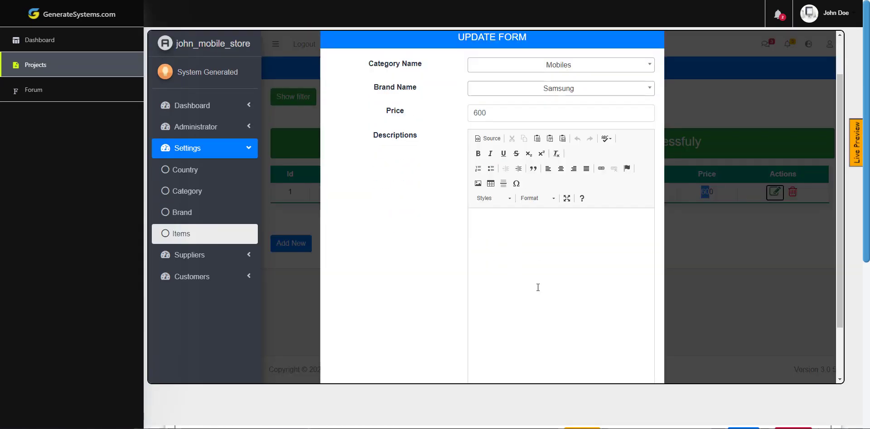
click(537, 191)
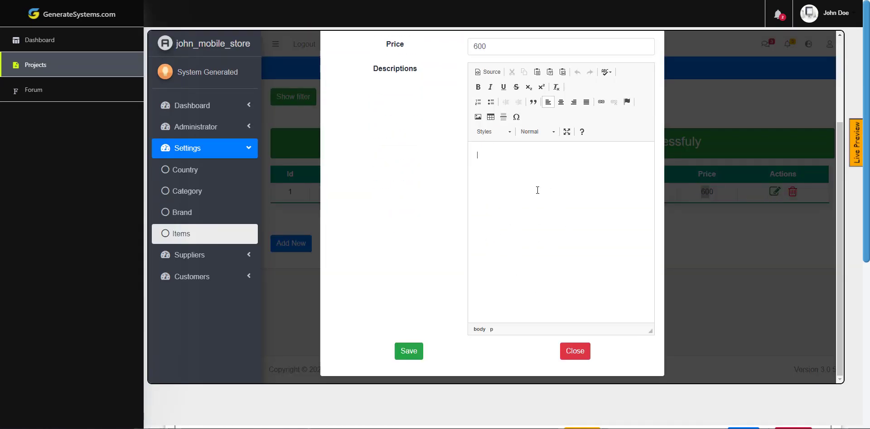
text(test)
click(408, 351)
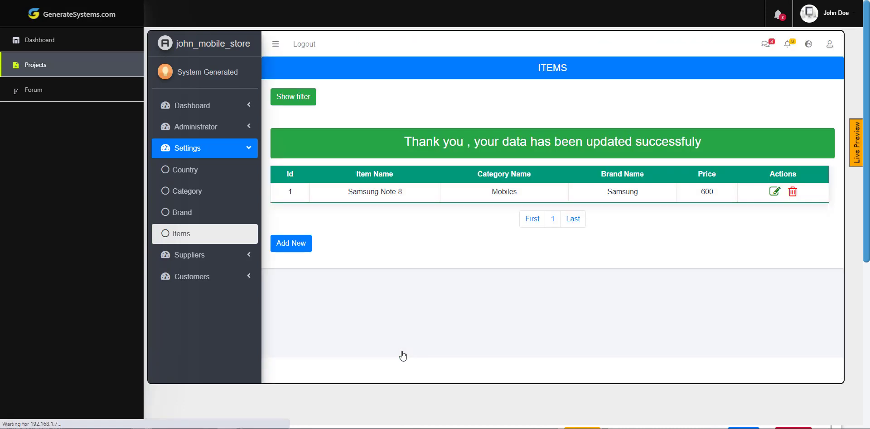
click(775, 191)
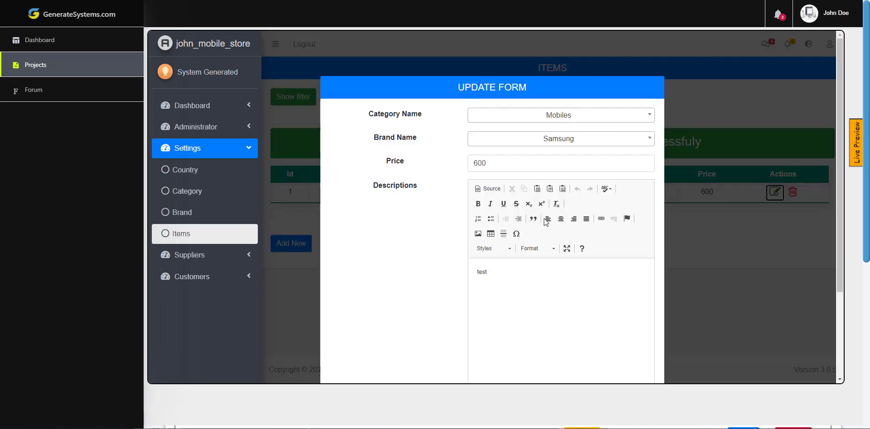
scroll(500, 285, down, 3)
click(576, 351)
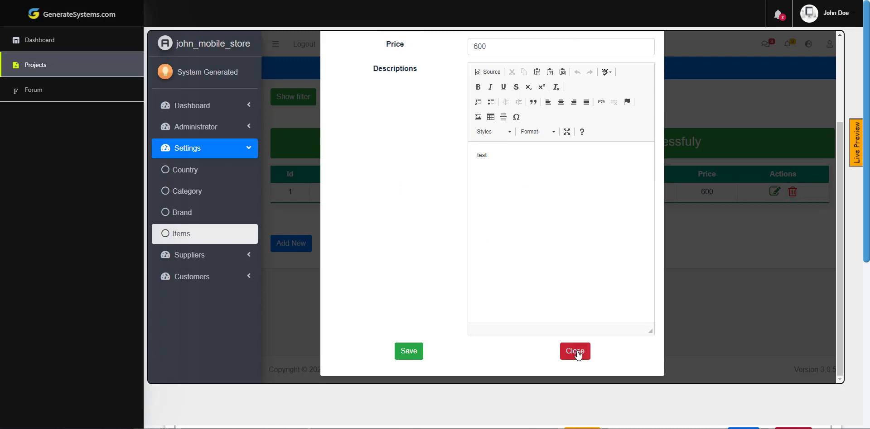
click(853, 158)
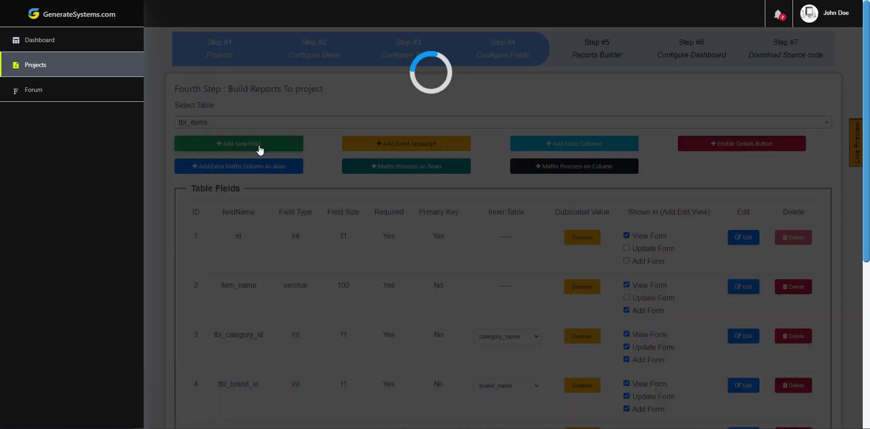
- Add a nullable uploadfile field 'photo_device' accepting bmp, jpg, jpeg, gif and png
click(260, 150)
click(291, 131)
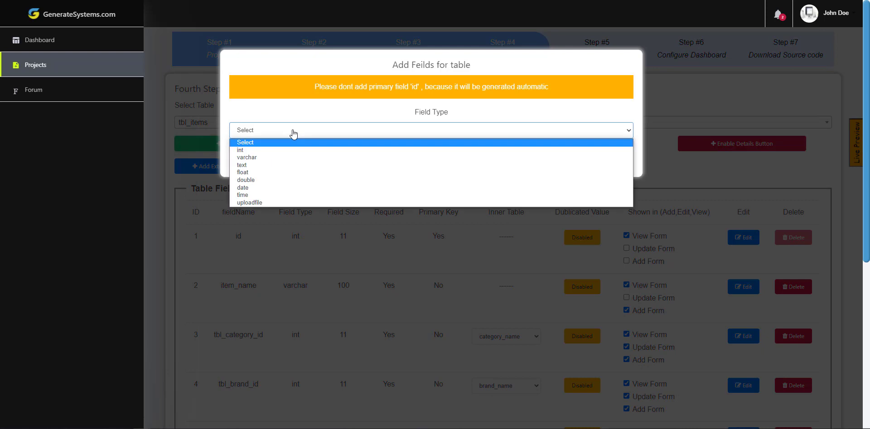
click(254, 203)
click(315, 197)
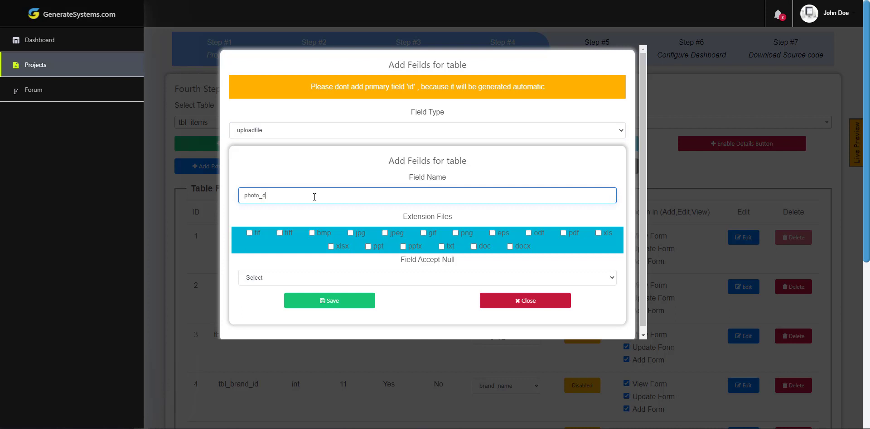
click(319, 233)
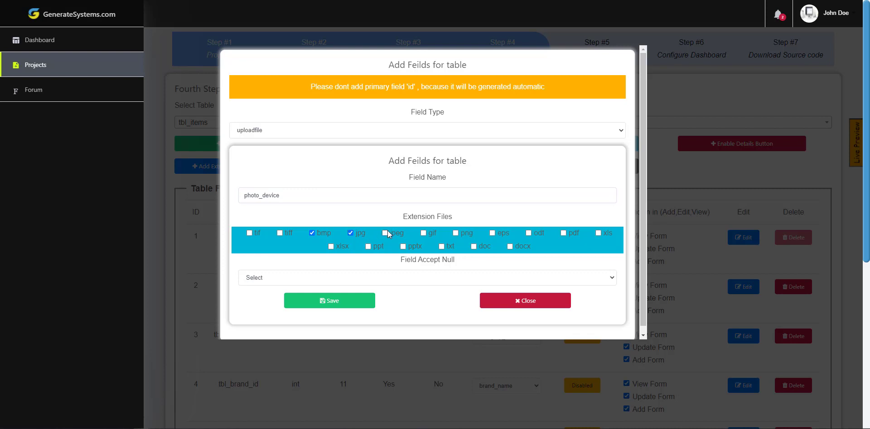
click(458, 235)
click(361, 281)
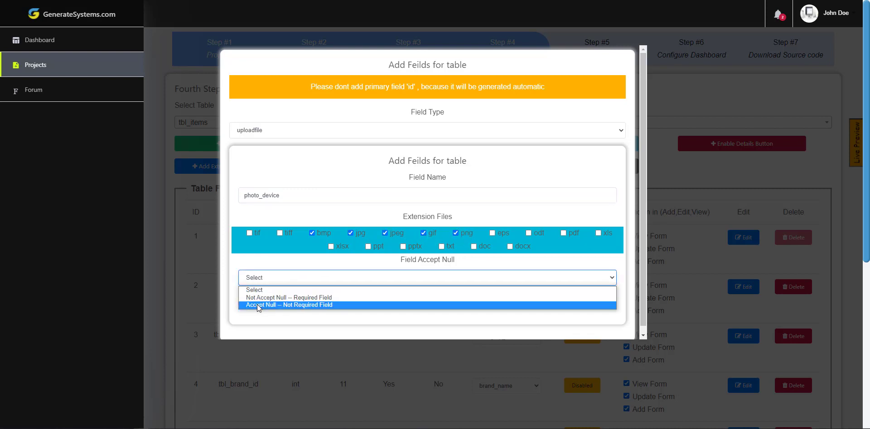
click(258, 305)
click(319, 301)
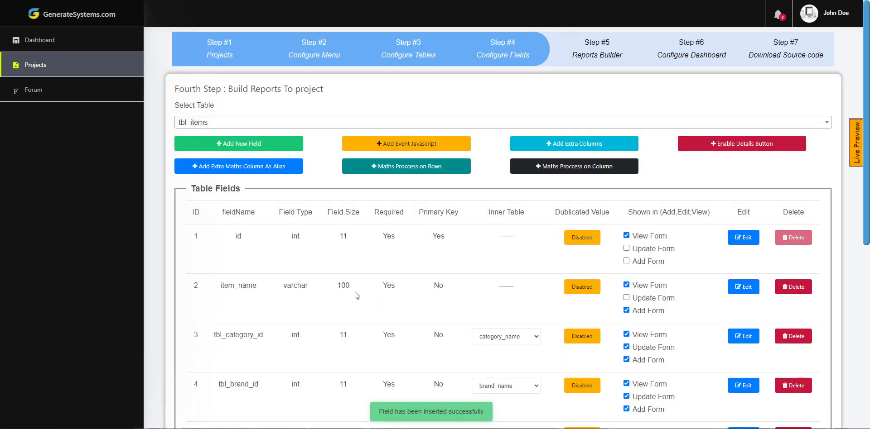
- Show photo_device on the view, update and add forms
scroll(355, 294, down, 7)
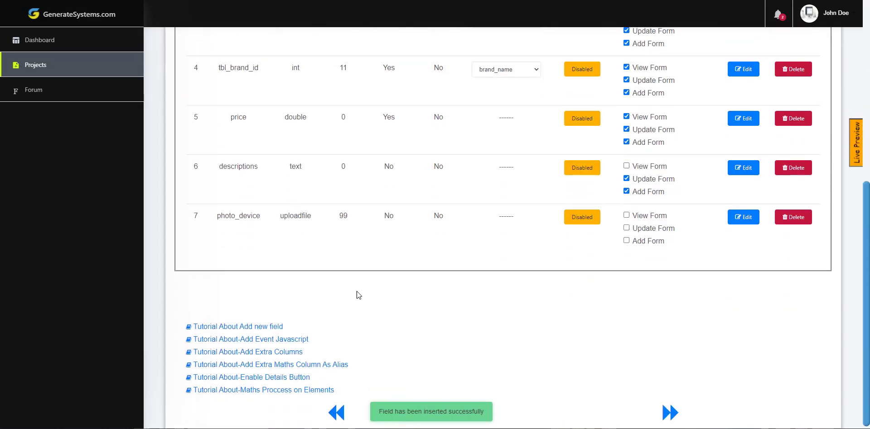
click(644, 214)
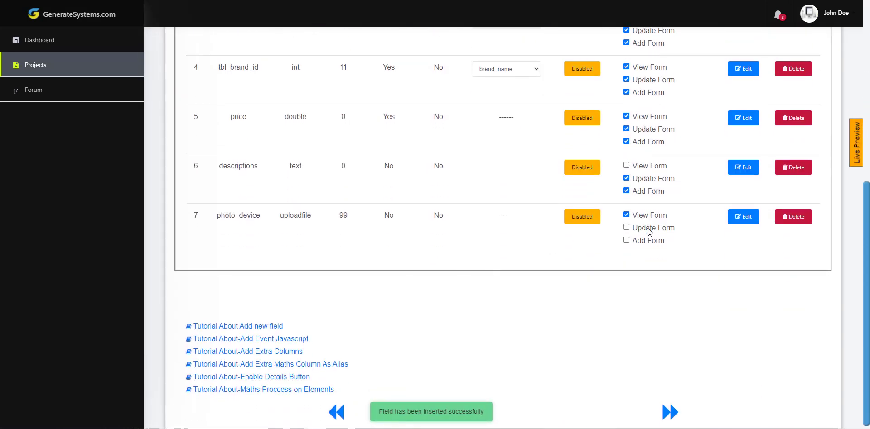
click(647, 229)
click(647, 241)
scroll(827, 171, up, 4)
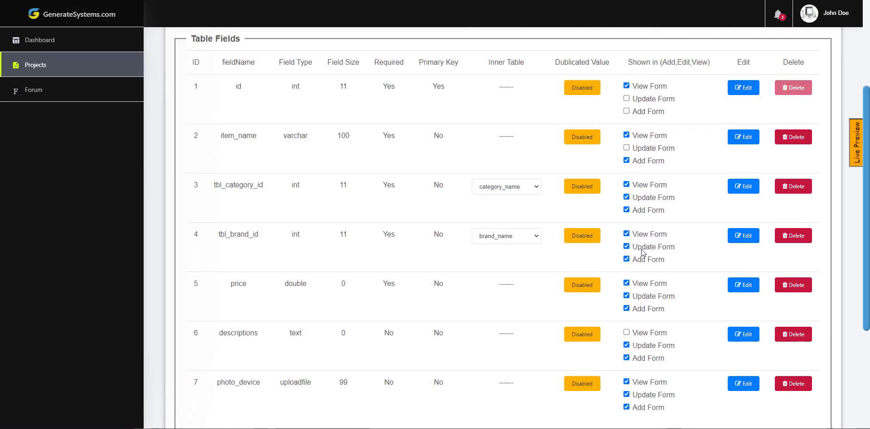
click(856, 149)
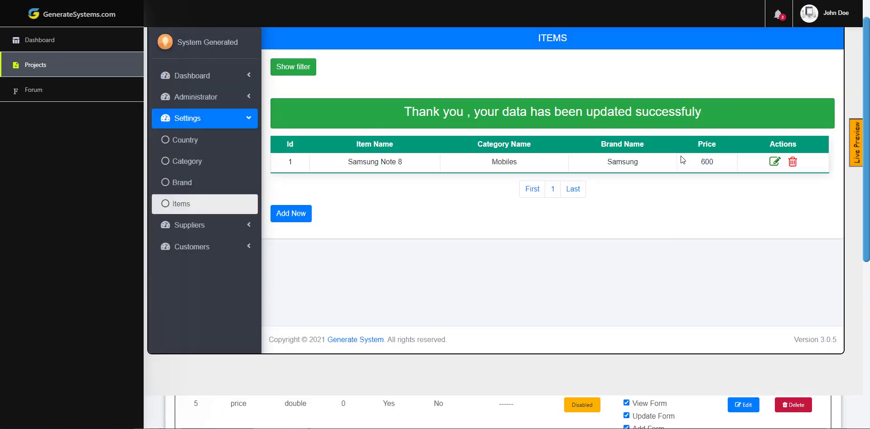
- Reload the preview frame so the Items list shows the new Photo Device column
scroll(680, 156, up, 1)
right_click(665, 183)
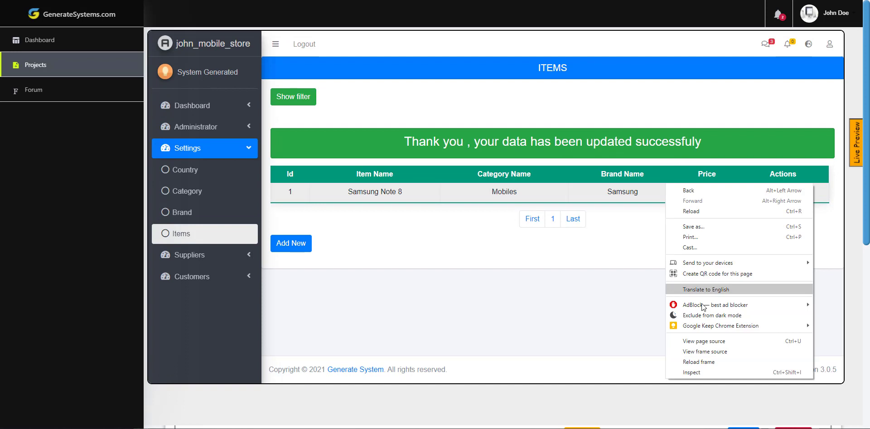
click(703, 363)
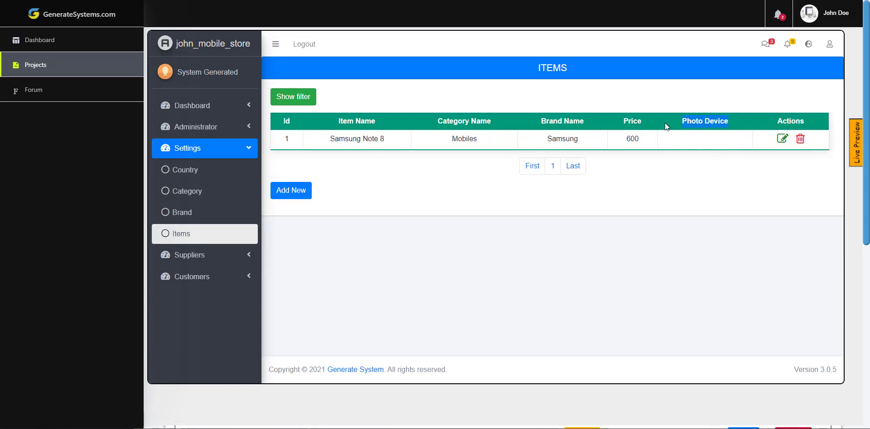
- Check the Samsung Note 8 edit form for the photo_device file chooser, then close it
click(782, 139)
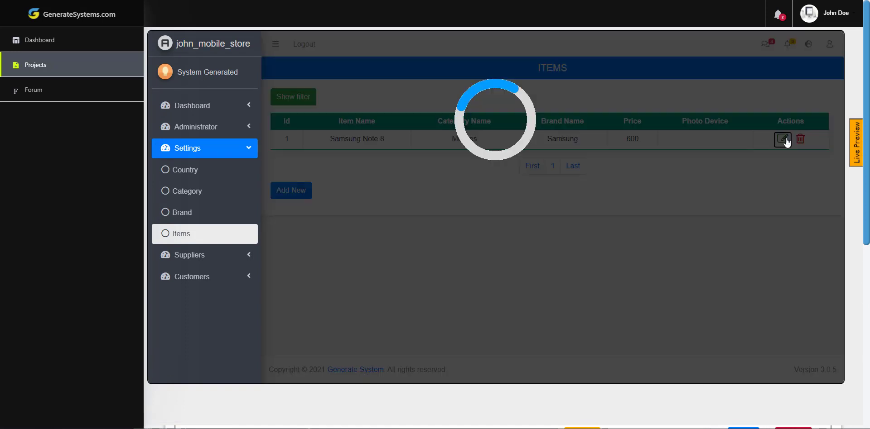
scroll(568, 224, down, 6)
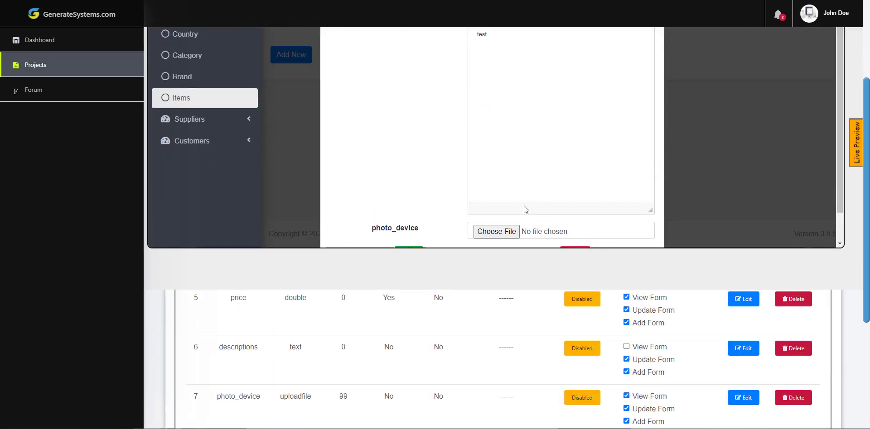
scroll(567, 217, down, 2)
click(572, 214)
- Confirm the Add New item form also offers the photo_device field, then close it
scroll(353, 212, up, 5)
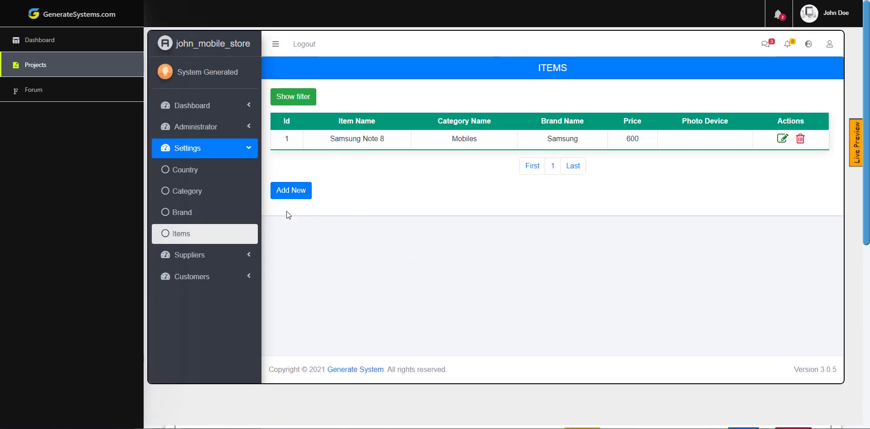
click(290, 192)
scroll(448, 233, down, 5)
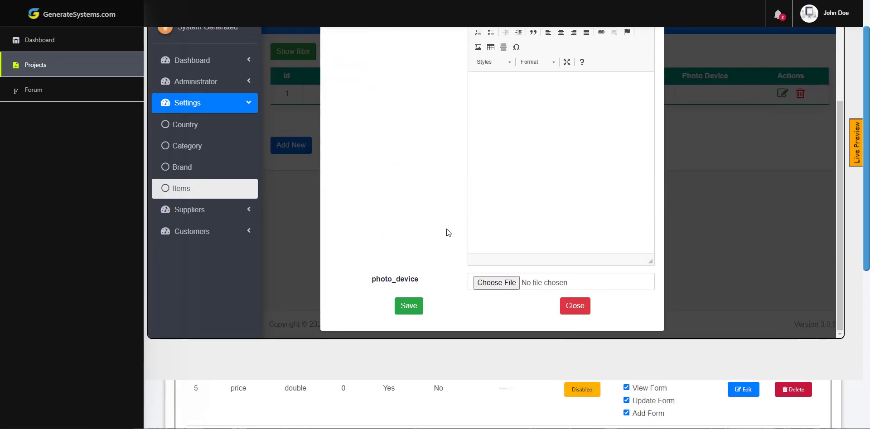
drag(421, 279, 354, 285)
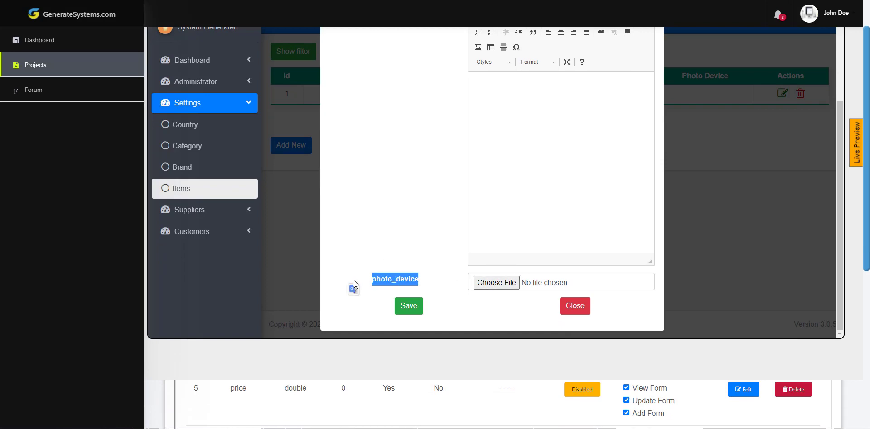
click(587, 307)
scroll(601, 281, up, 1)
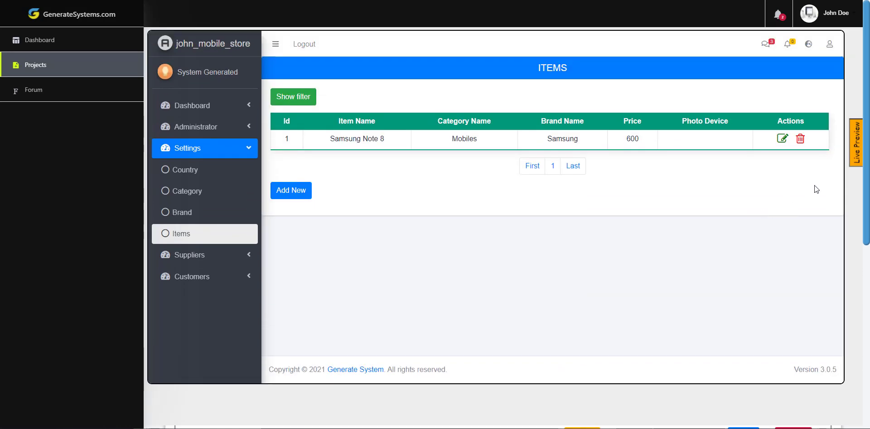